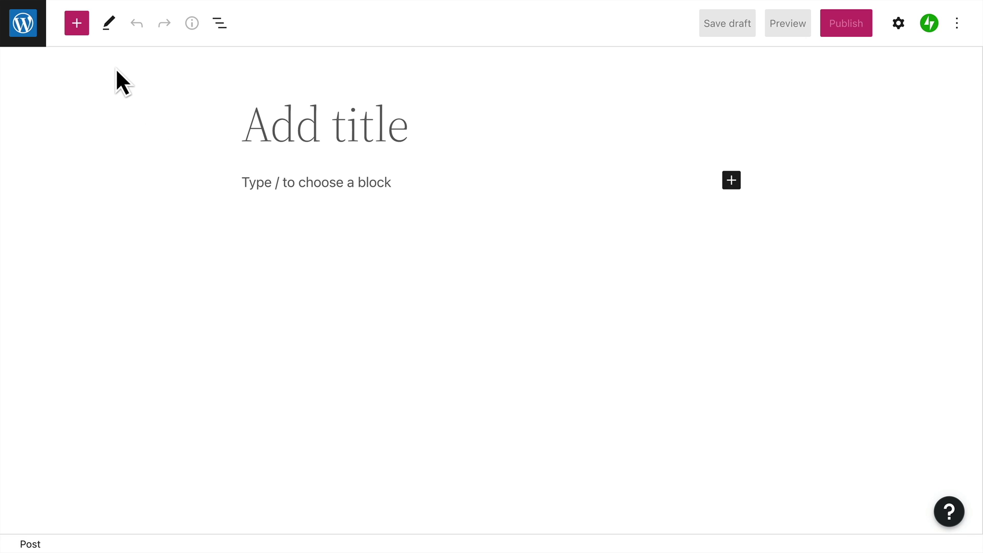
Title the post 'Say Hello to the Editor' and begin the intro with 'Creating content in WordPress is easy.'
left_click(899, 23)
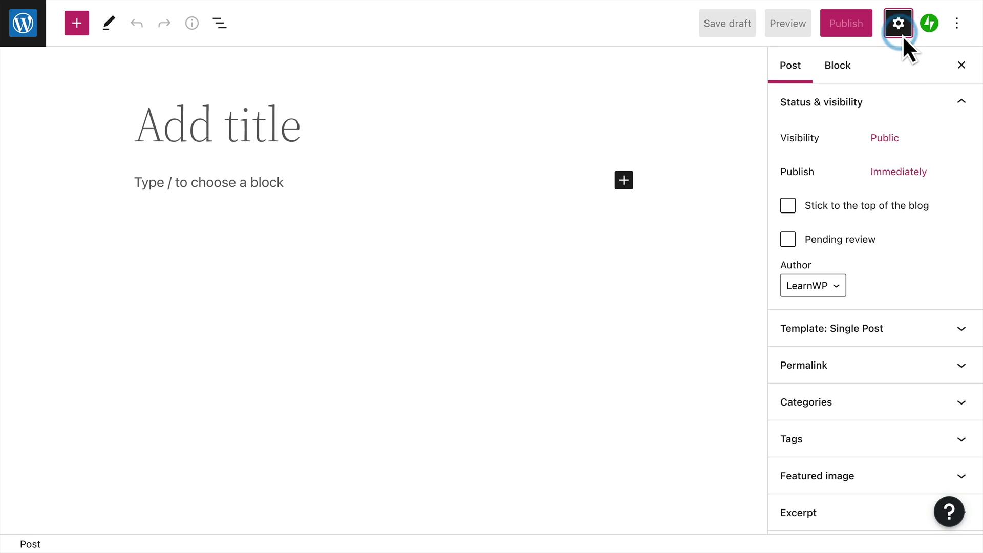
left_click(961, 68)
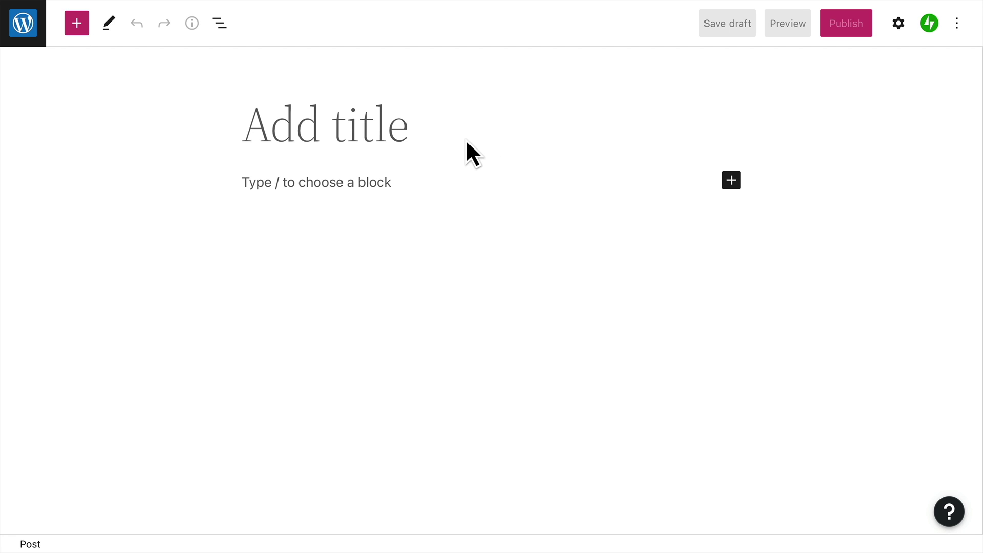
left_click(371, 149)
type("Say Hello to the Editor")
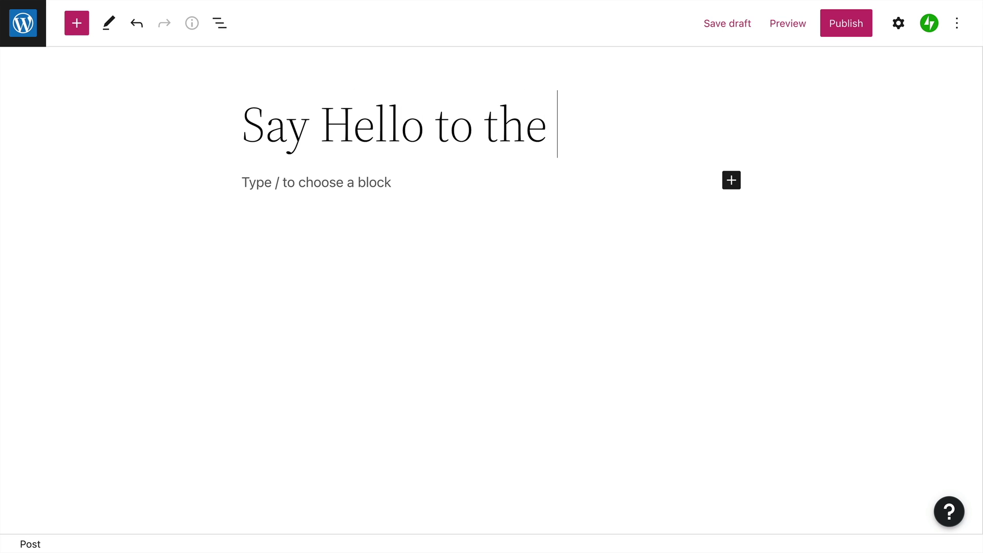
left_click(447, 189)
type("Creating co")
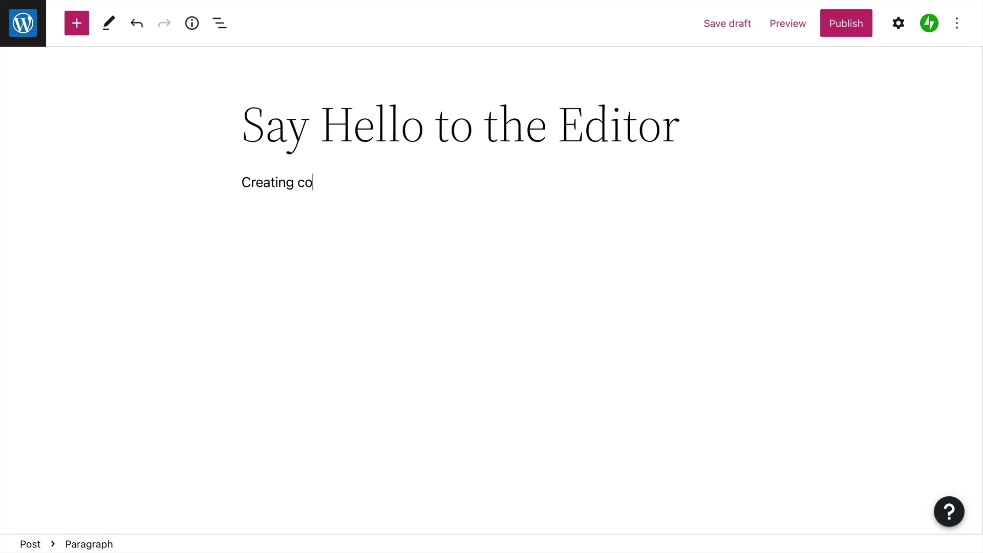
type("ntent in WordPress is easy. In the WordPres")
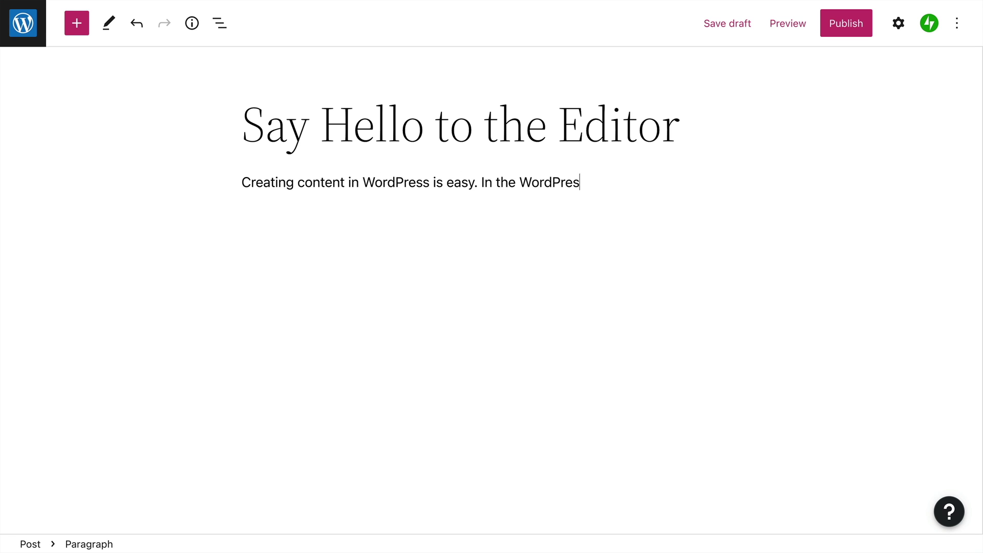
type("s editor, each paragraph, image, or vide")
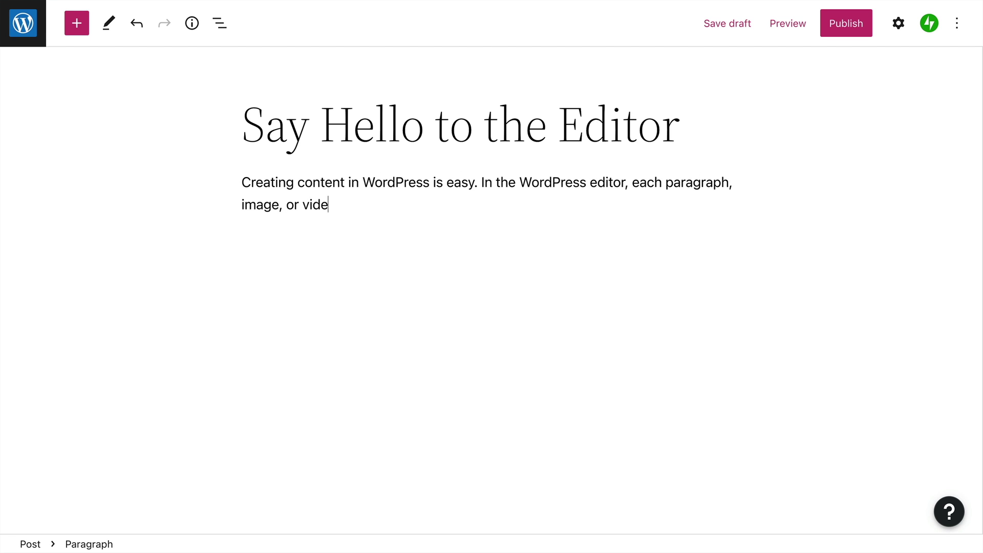
type("o is presented as a distinct “block” of content.")
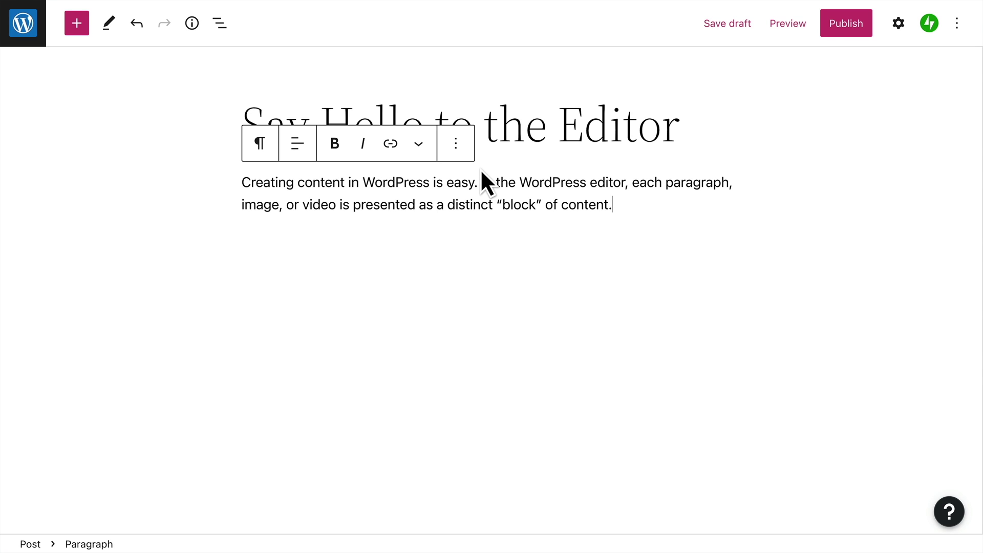
Preview the paragraph's Align and Transform menus without changes, then reveal more block settings
left_click(305, 154)
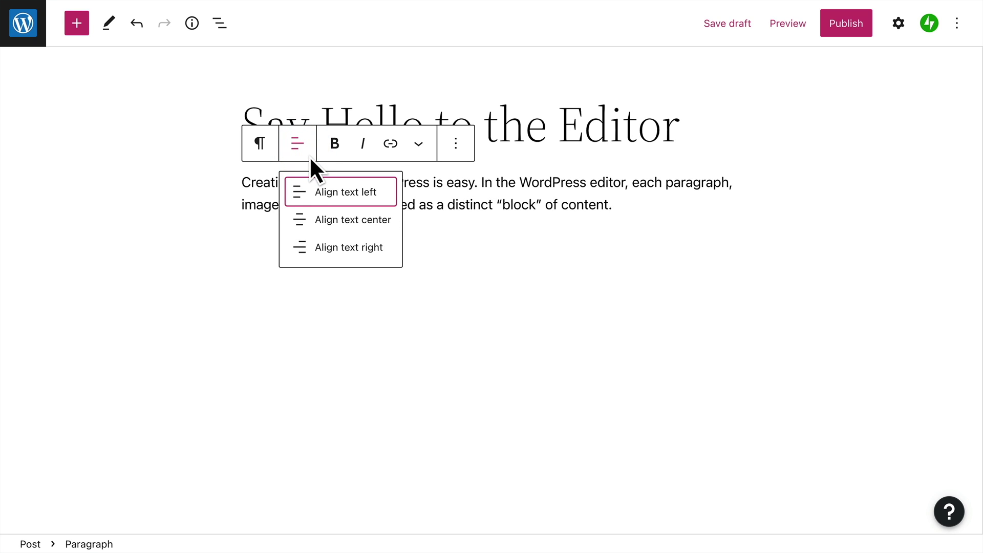
left_click(310, 155)
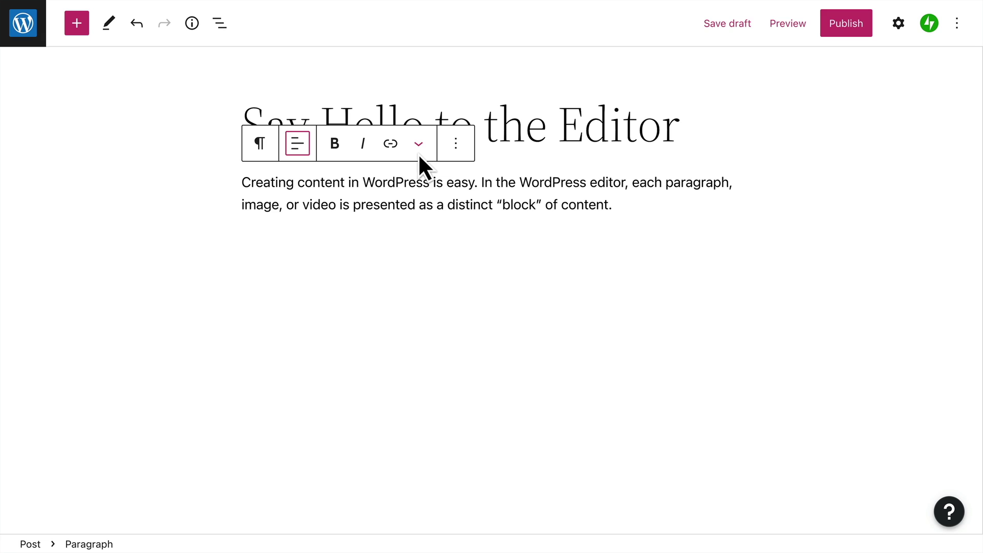
left_click(267, 153)
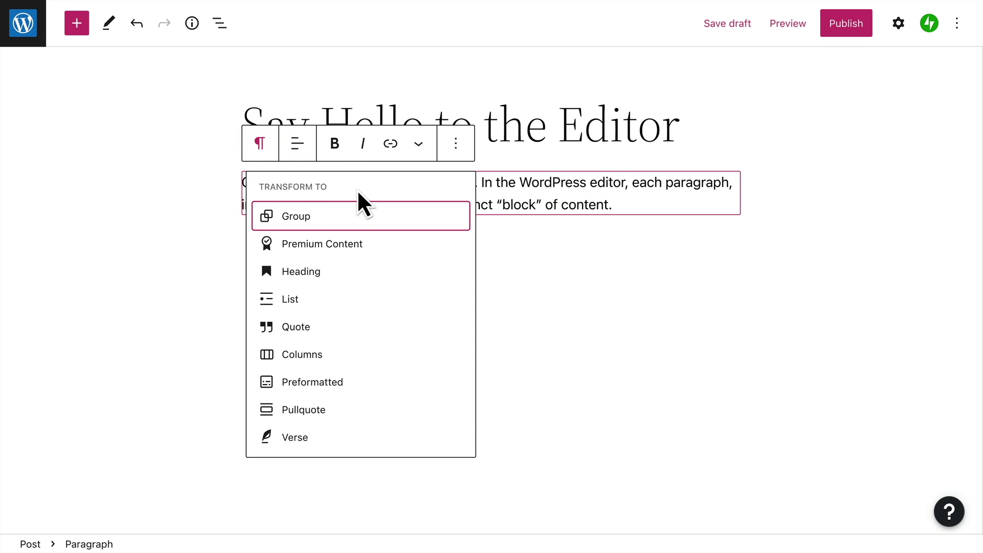
left_click(266, 152)
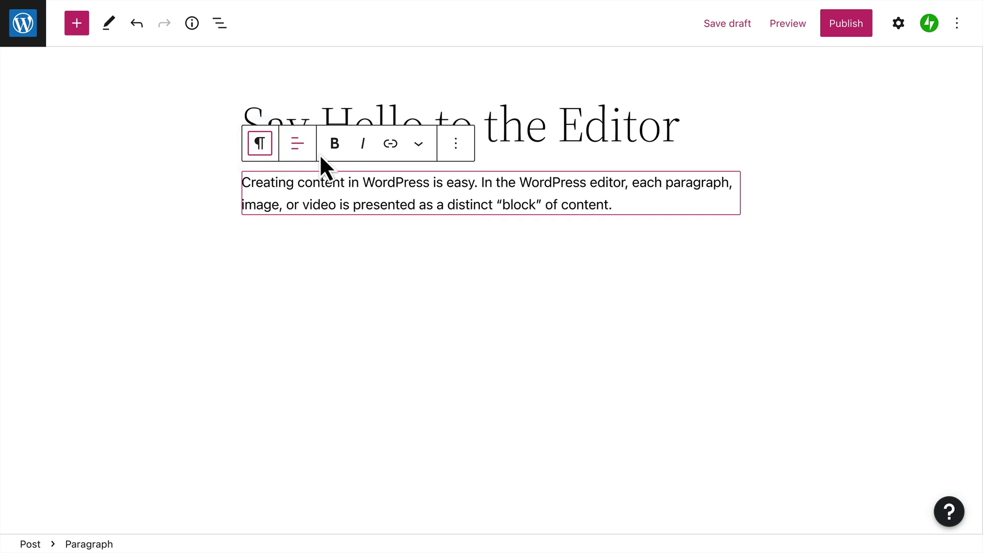
left_click(465, 154)
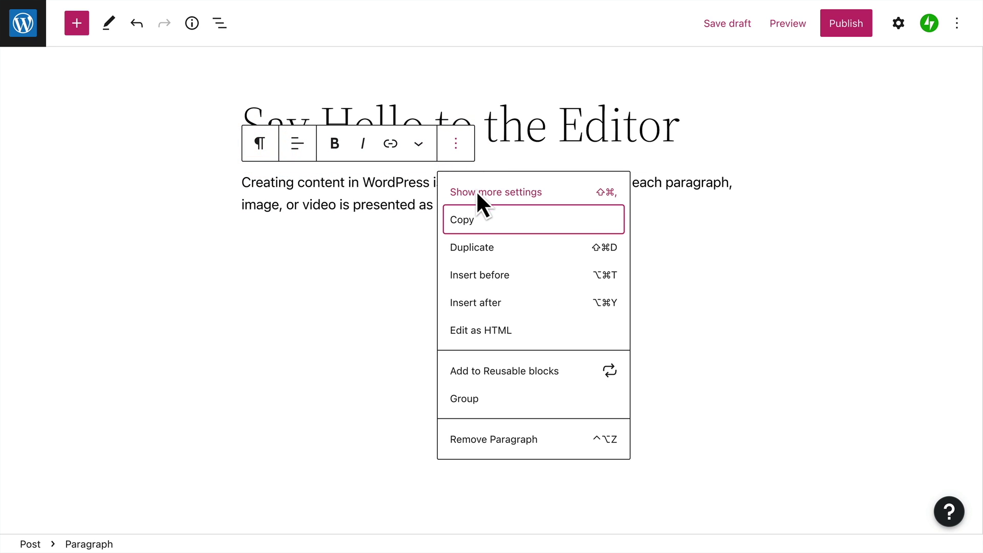
Inspect the paragraph's Text and Background colour choices, leaving the colours at default
left_click(565, 192)
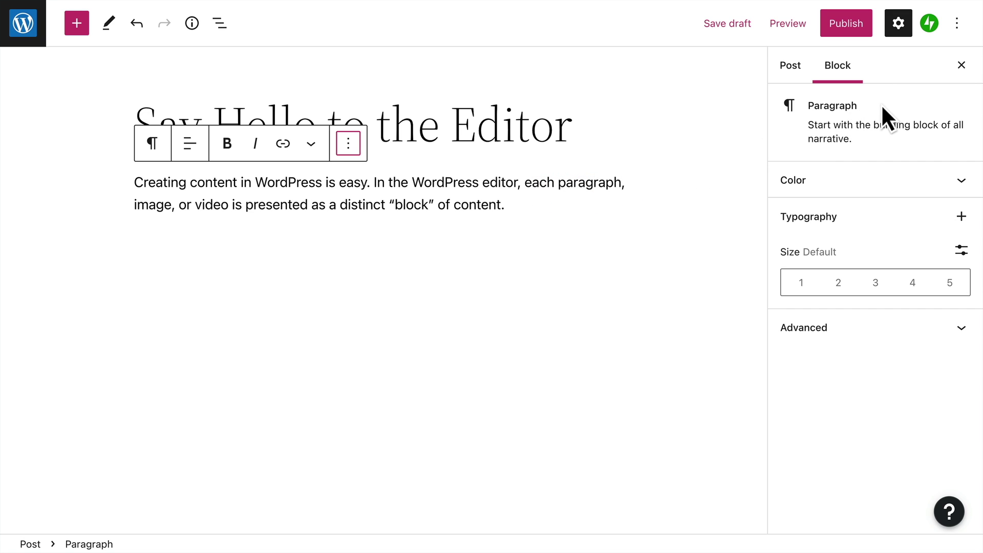
left_click(857, 182)
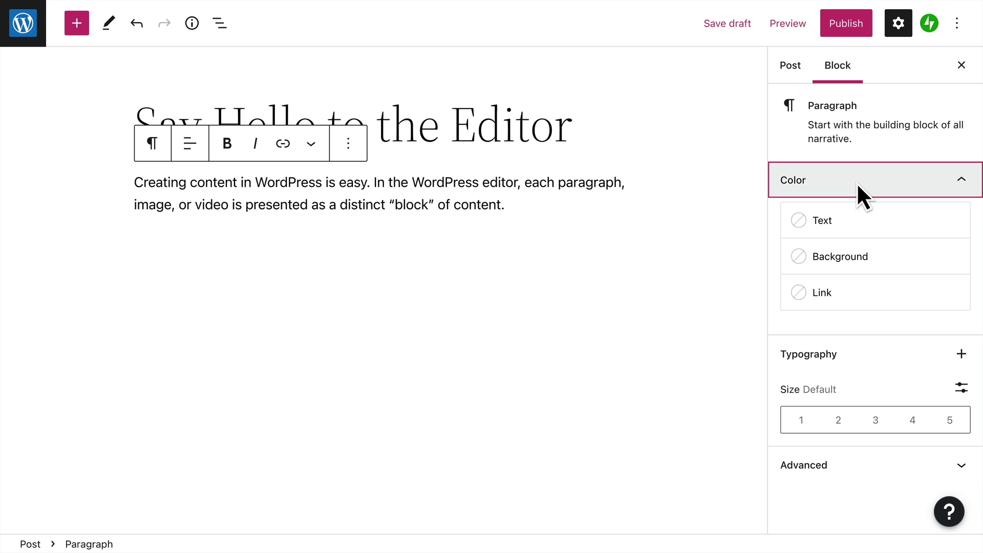
left_click(860, 224)
left_click(860, 224)
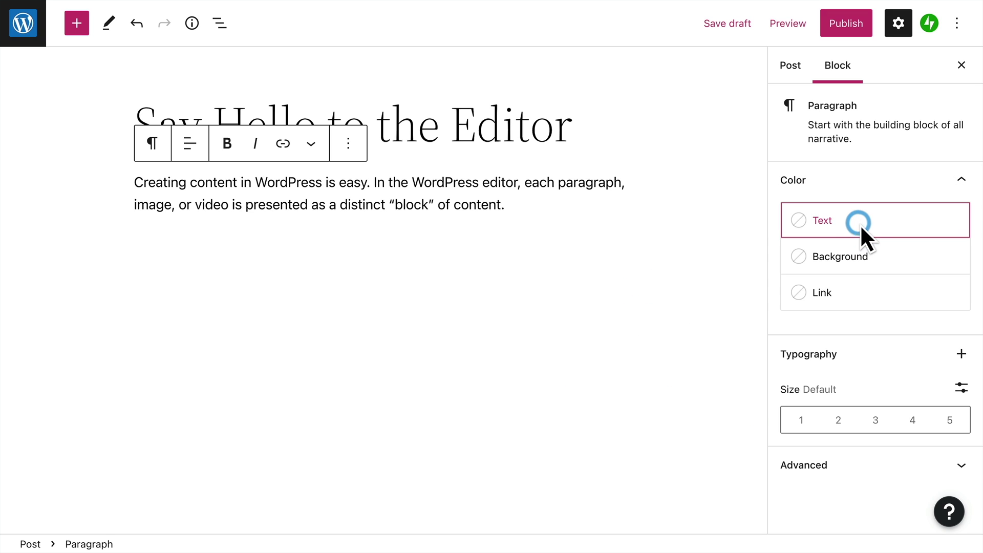
left_click(888, 263)
left_click(887, 264)
Try the custom font-size toggle and typography options, then close block settings with size unchanged
left_click(890, 354)
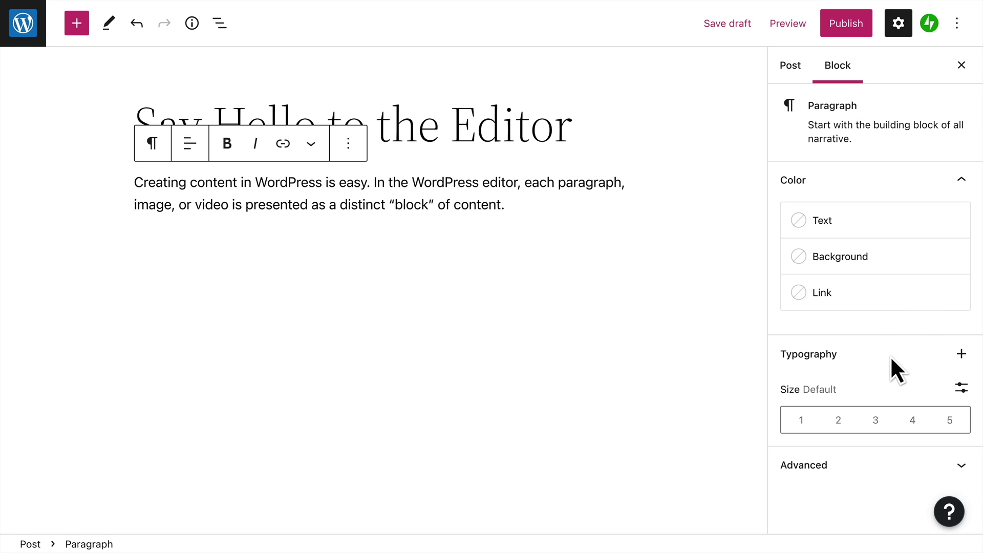
left_click(962, 390)
left_click(962, 390)
left_click(967, 360)
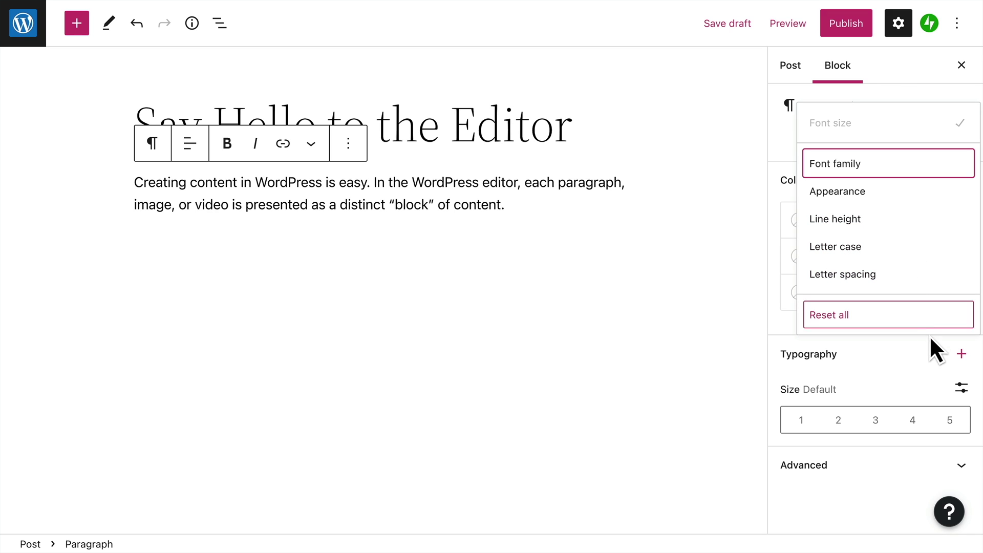
left_click(935, 354)
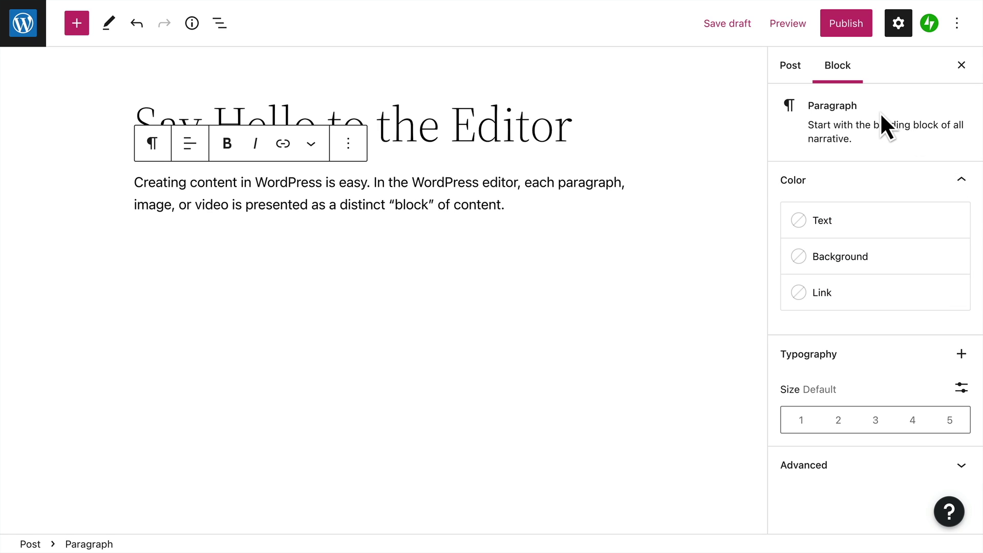
left_click(961, 66)
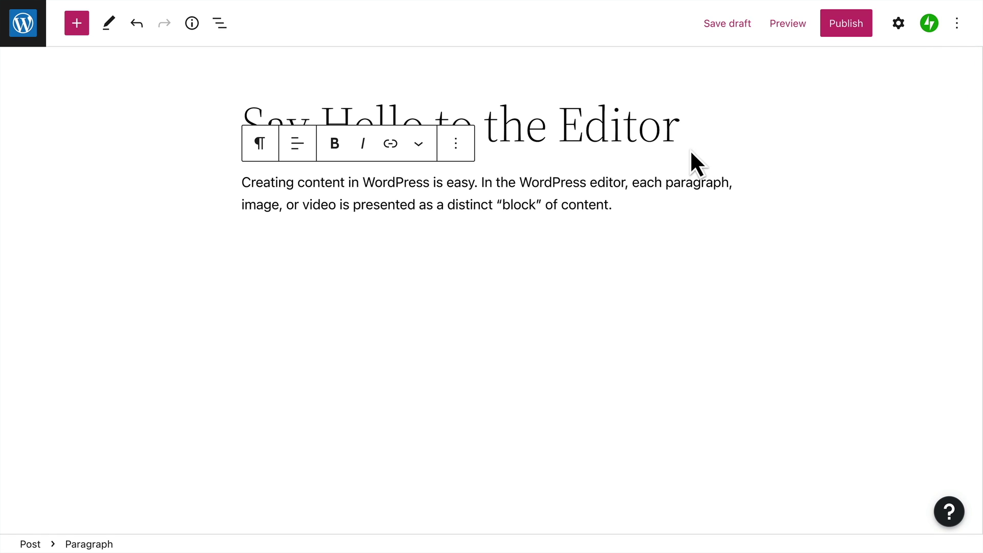
left_click(463, 154)
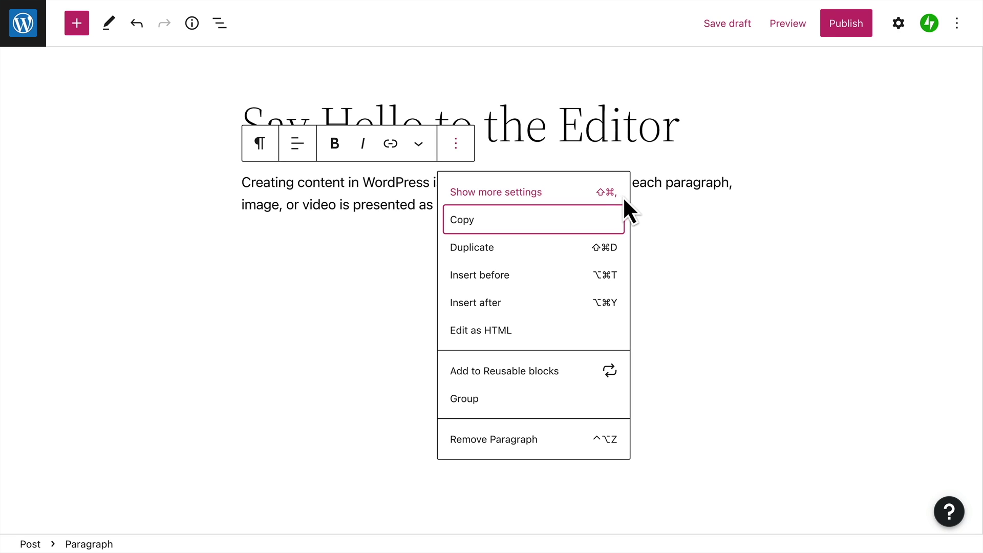
left_click(657, 204)
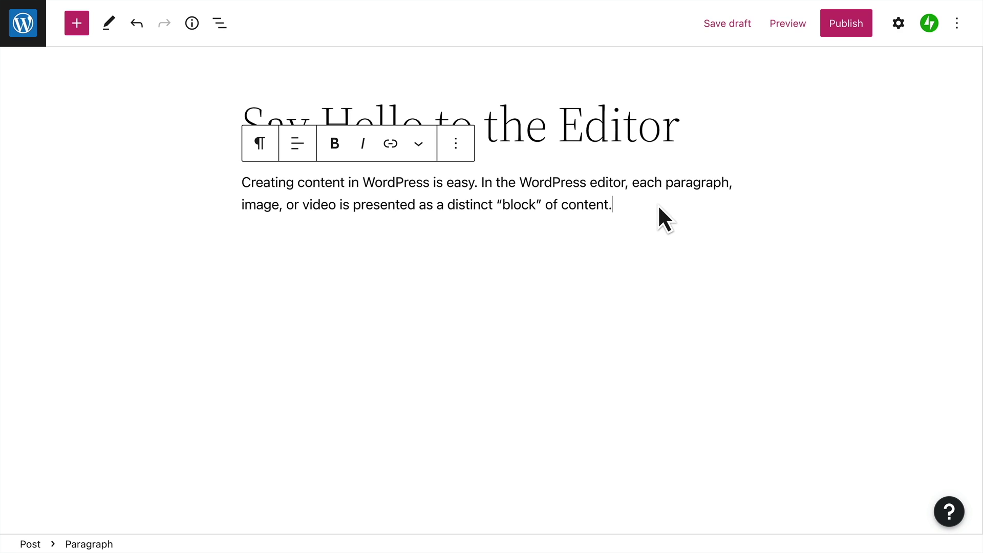
Add an empty block below the intro, abandon the /image search, and bring up the quick block picker
key("Return")
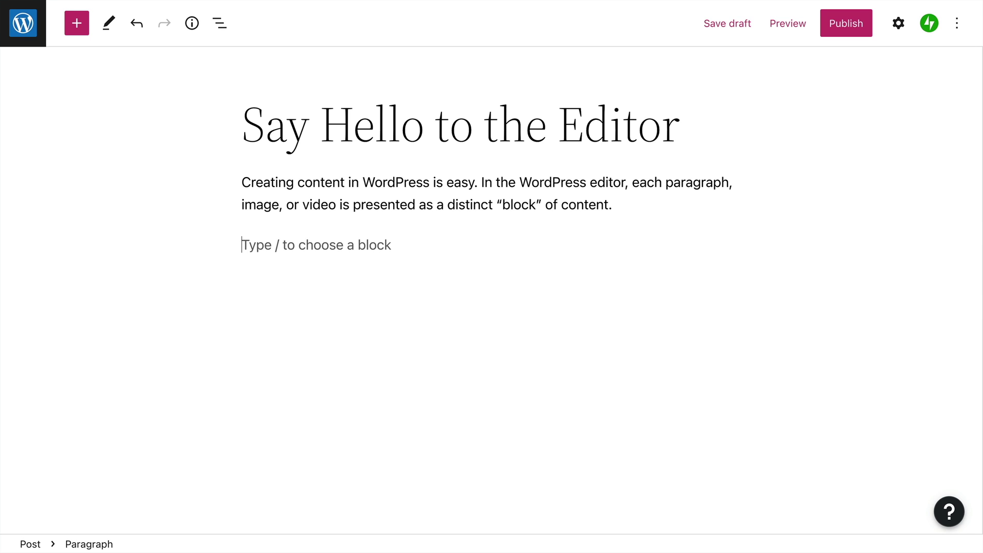
type("/")
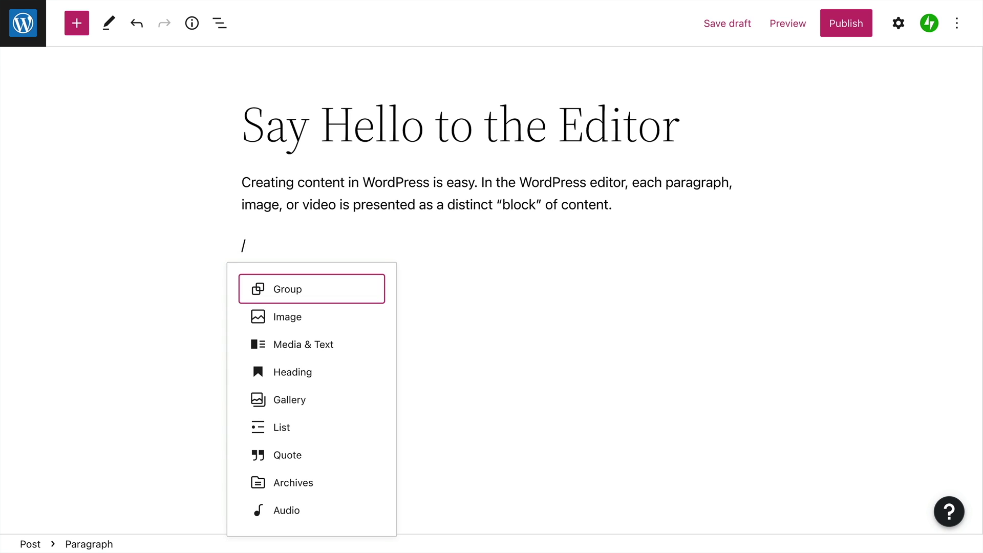
type("image")
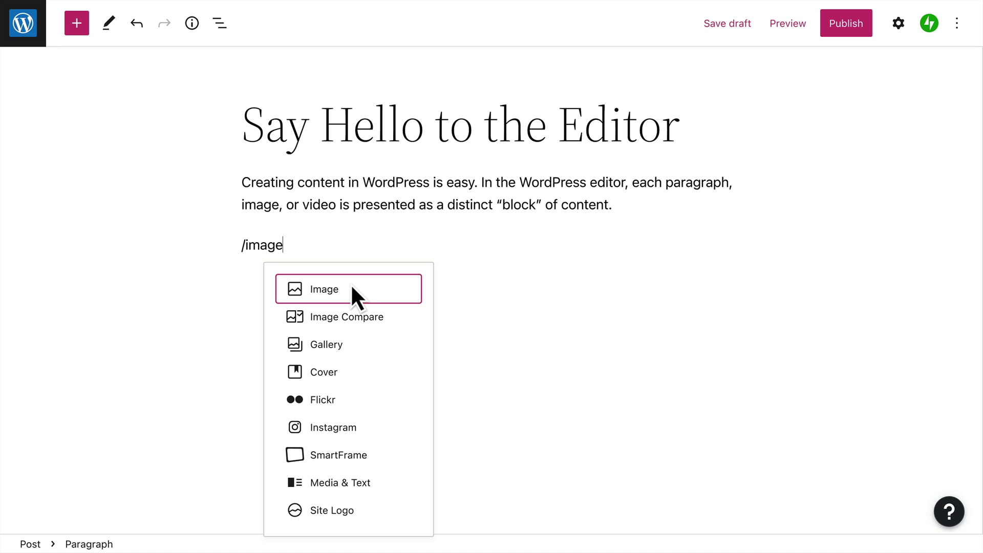
key("ctrl+z")
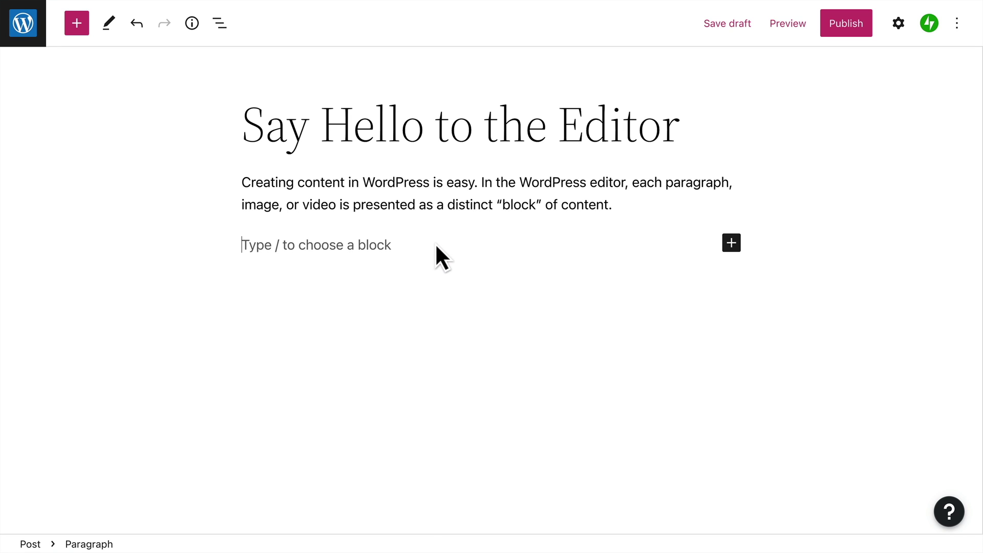
left_click(735, 251)
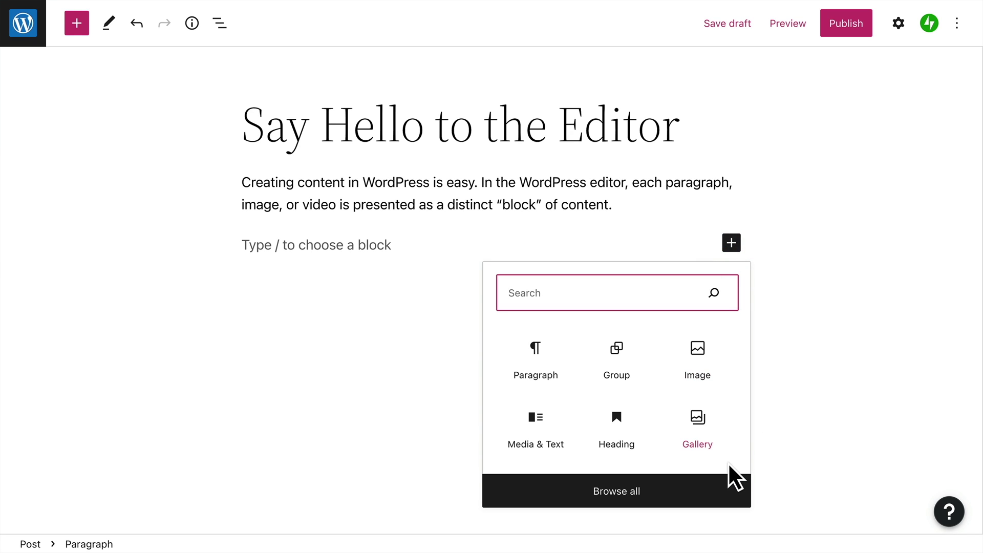
left_click(84, 32)
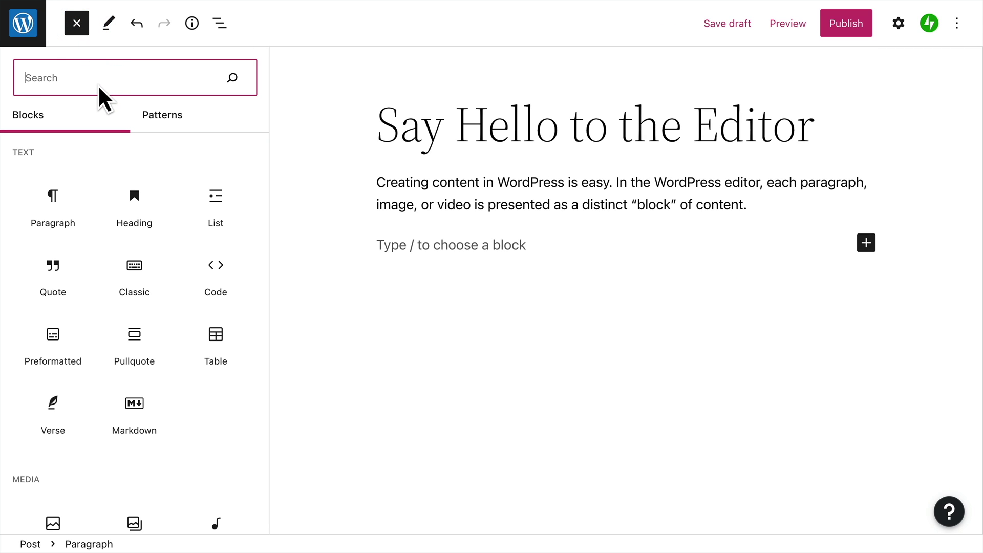
mouse_move(83, 197)
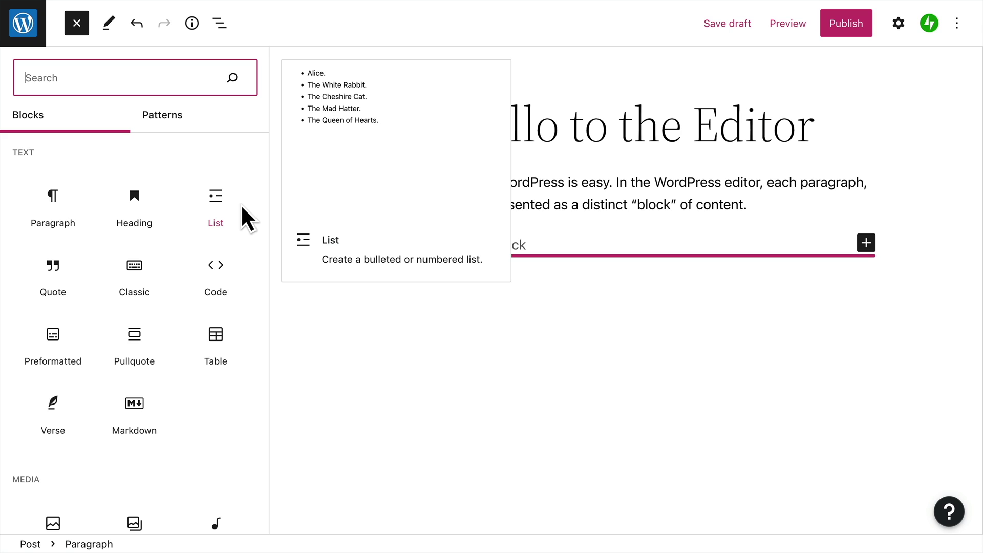
left_click(269, 206)
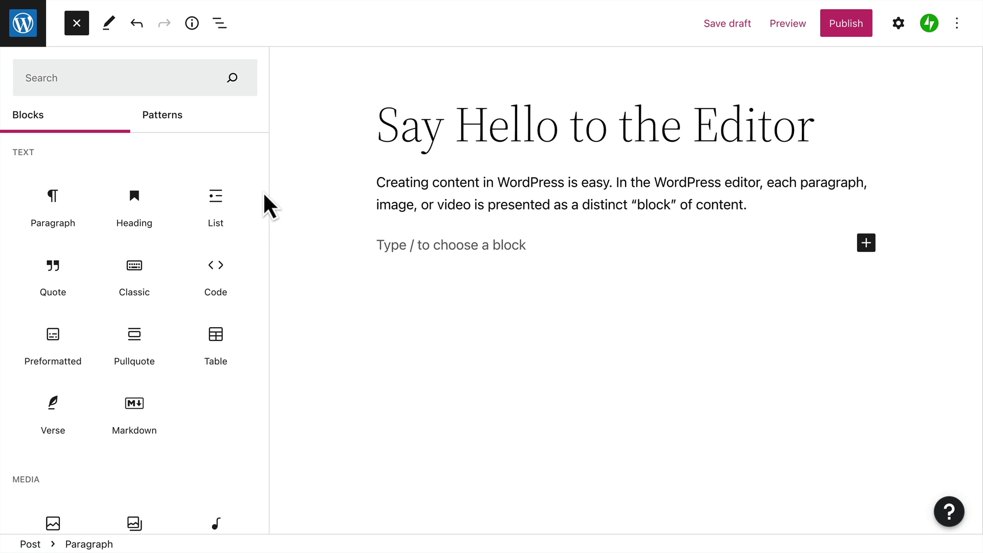
scroll(264, 195, "down", 7)
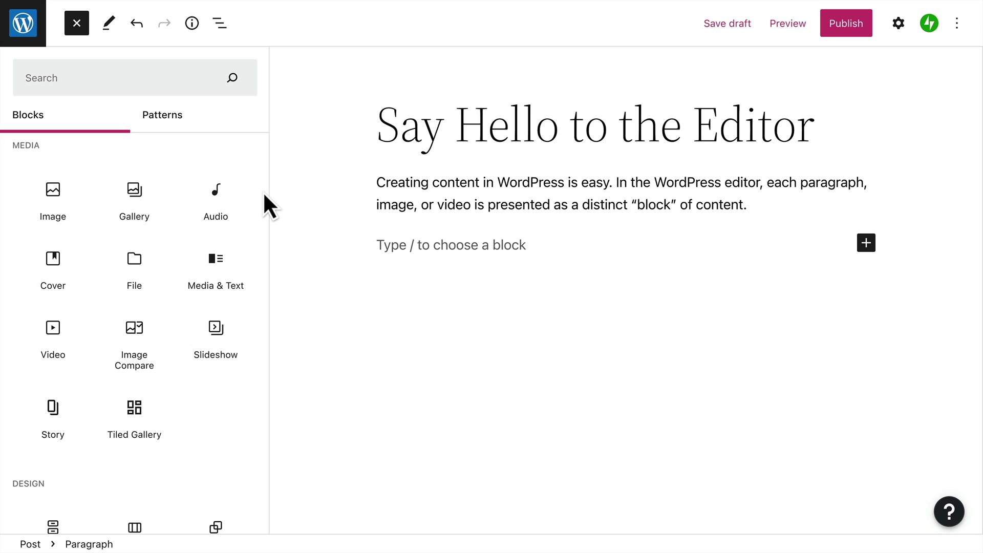
scroll(264, 195, "down", 6)
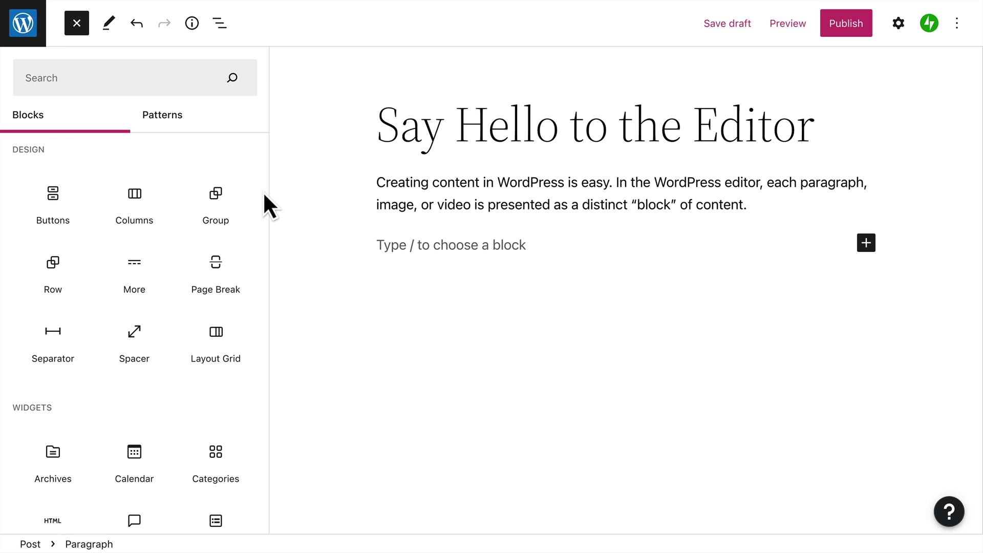
scroll(265, 195, "down", 5)
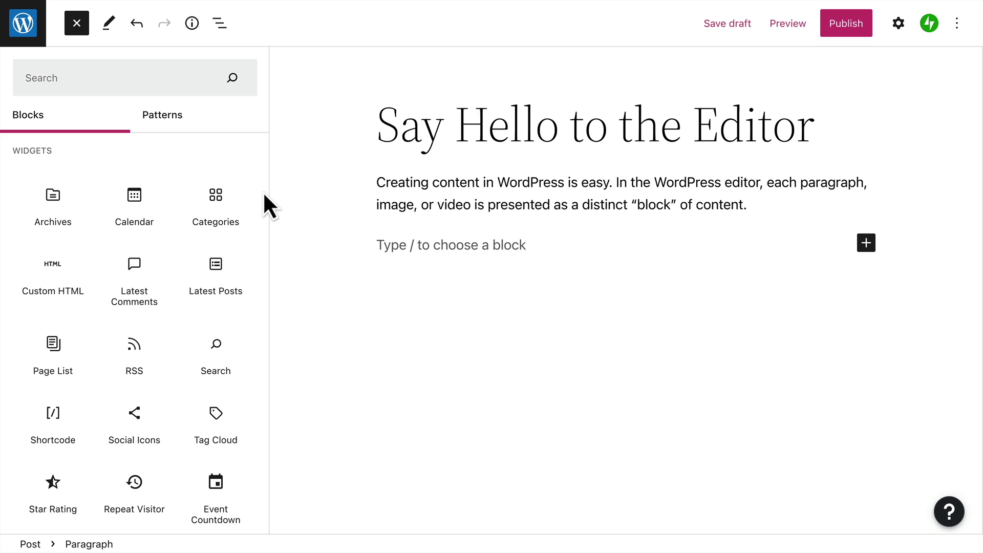
scroll(265, 195, "down", 8)
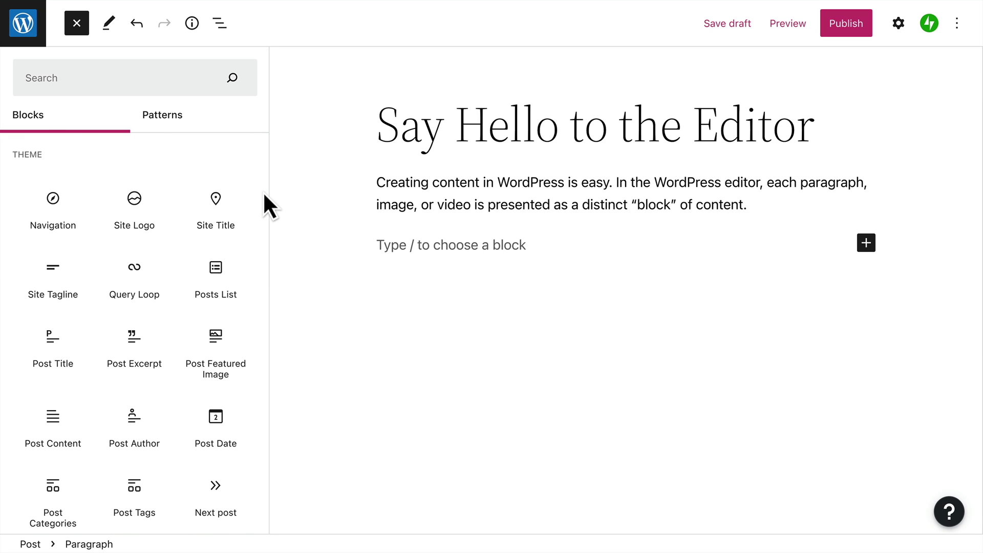
scroll(264, 194, "down", 15)
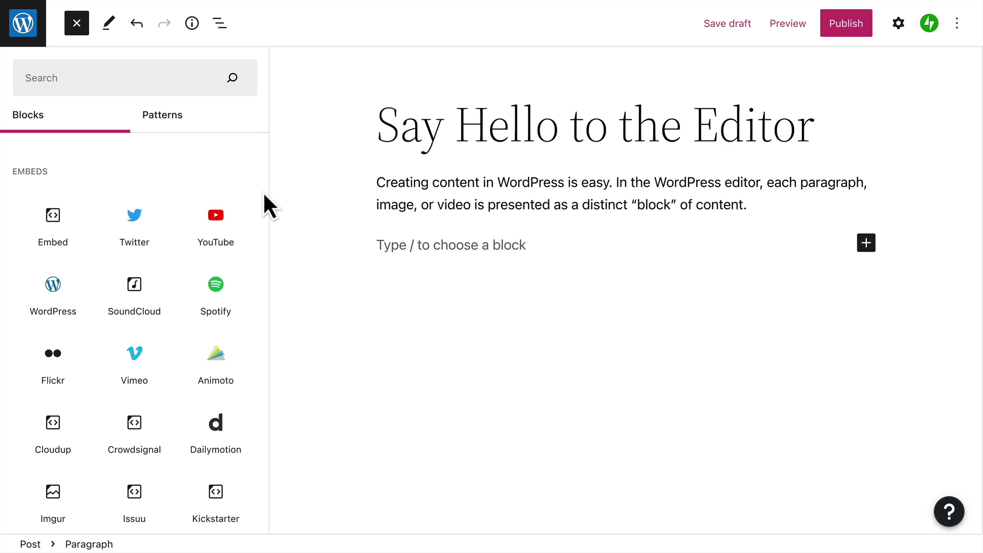
scroll(263, 192, "up", 20)
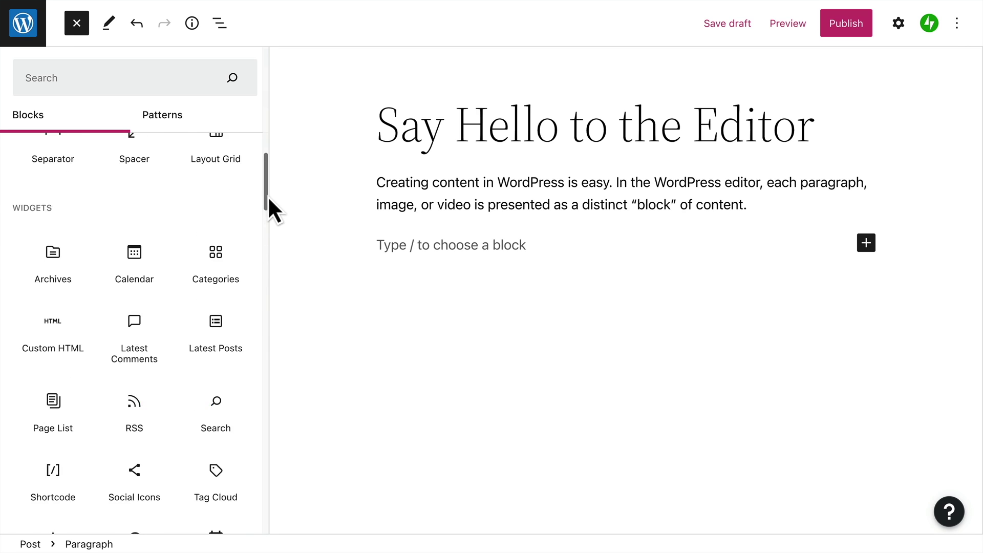
Switch the inserter to Patterns filtered by Columns, then open the full browser on the Pages category
left_click(209, 123)
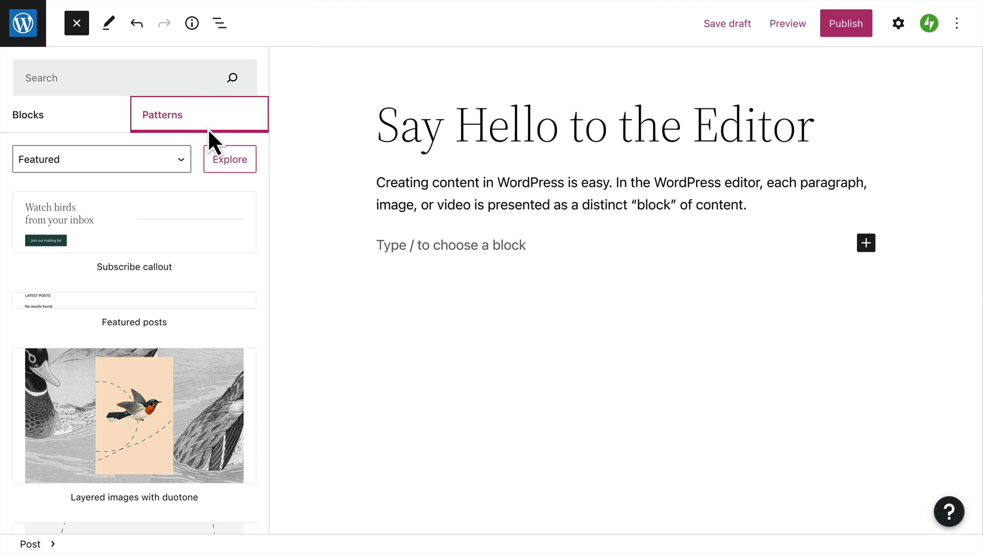
left_click(113, 165)
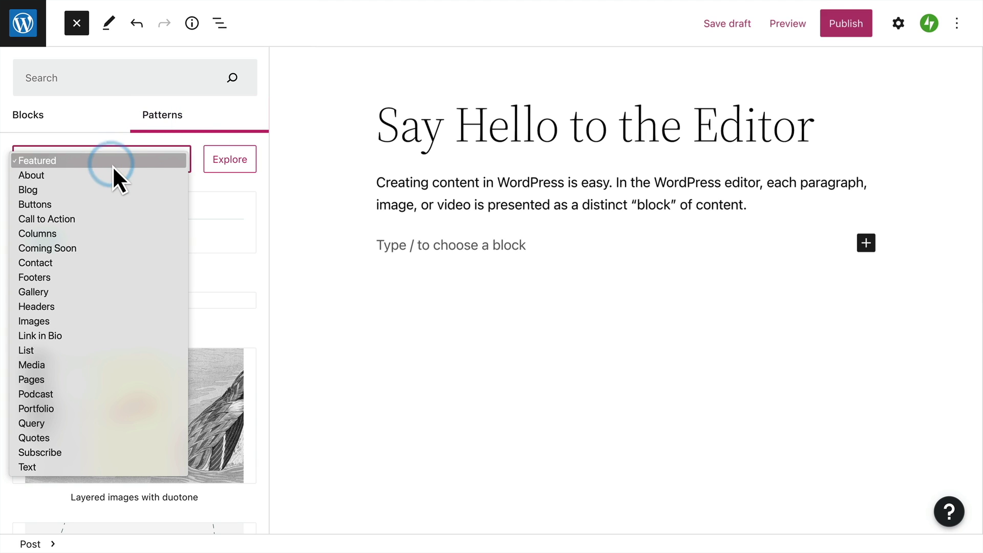
left_click(87, 235)
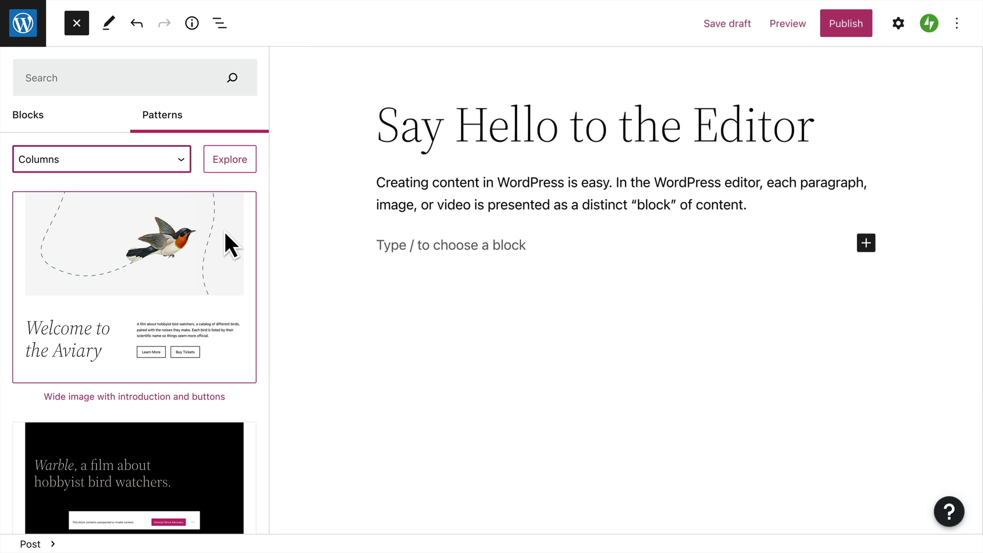
left_click(248, 170)
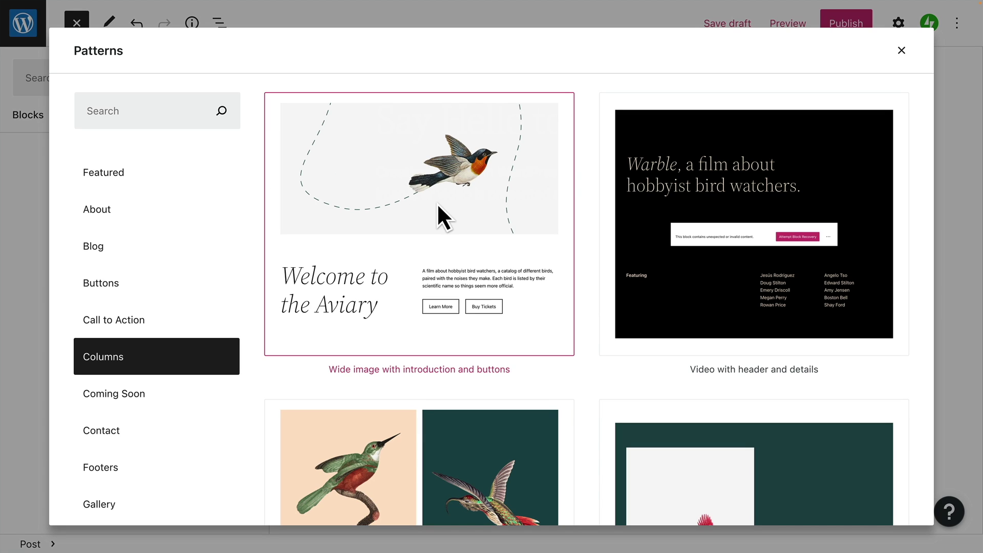
scroll(197, 262, "down", 4)
scroll(196, 276, "down", 1)
left_click(141, 462)
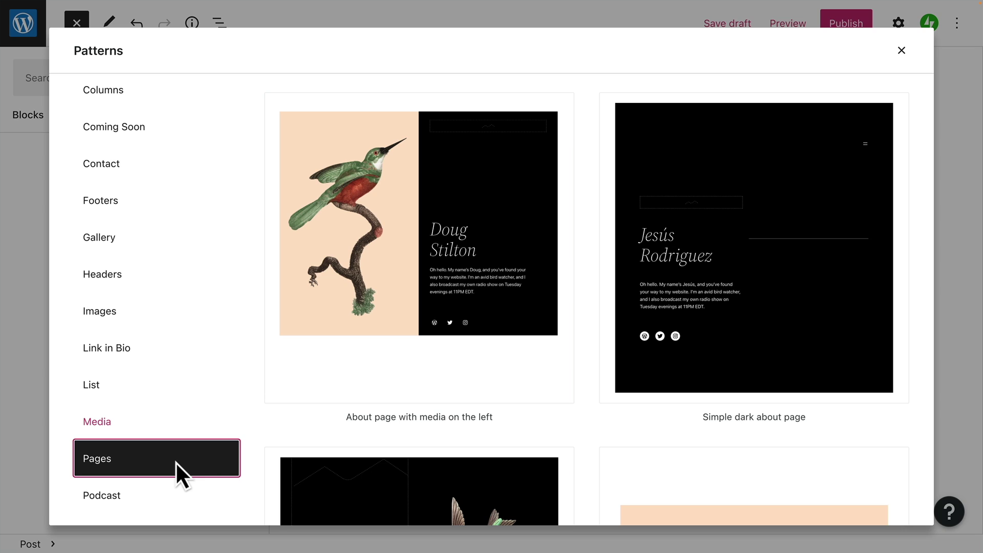
Insert 'About page with media on the left' and inspect its heading, bio, group and Media & Text blocks
left_click(478, 246)
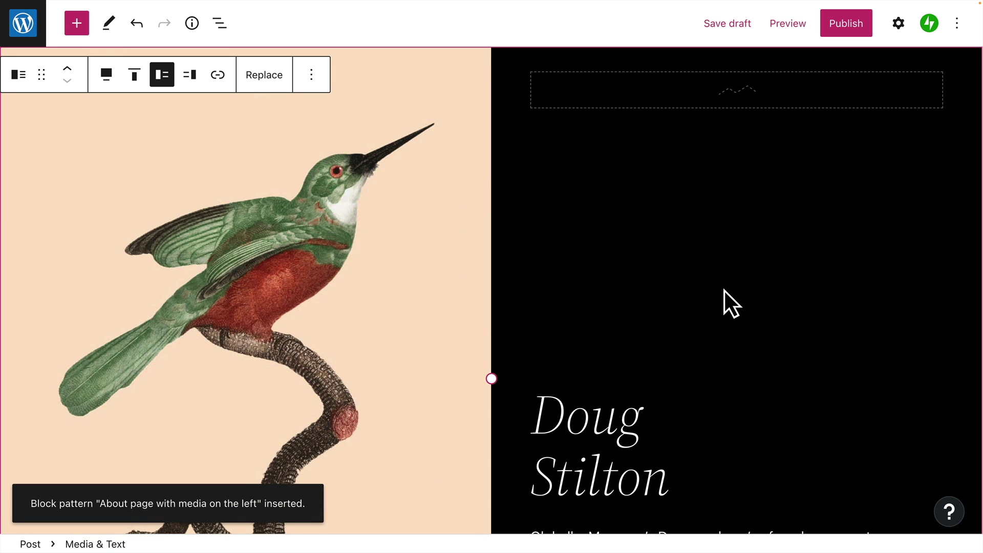
scroll(724, 291, "down", 5)
left_click(677, 256)
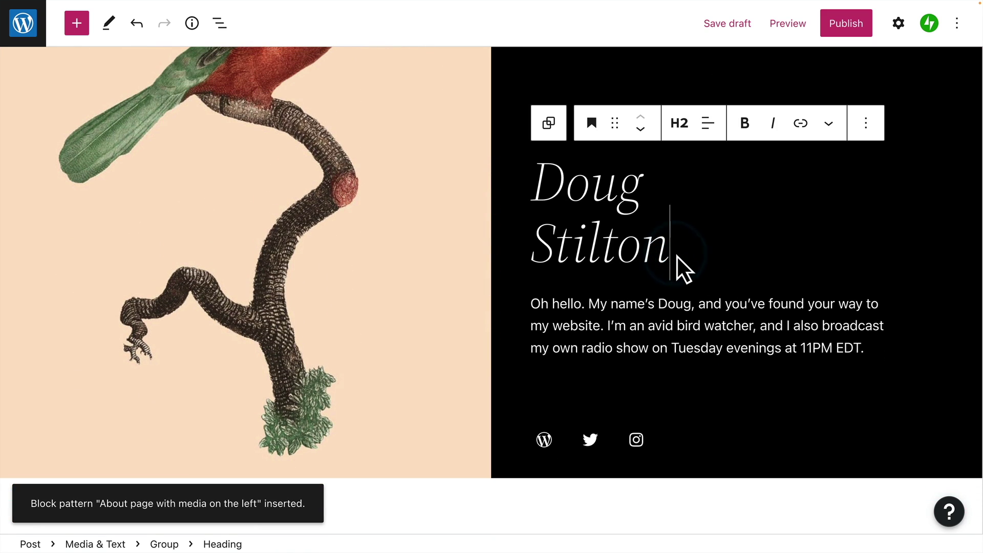
triple_click(867, 349)
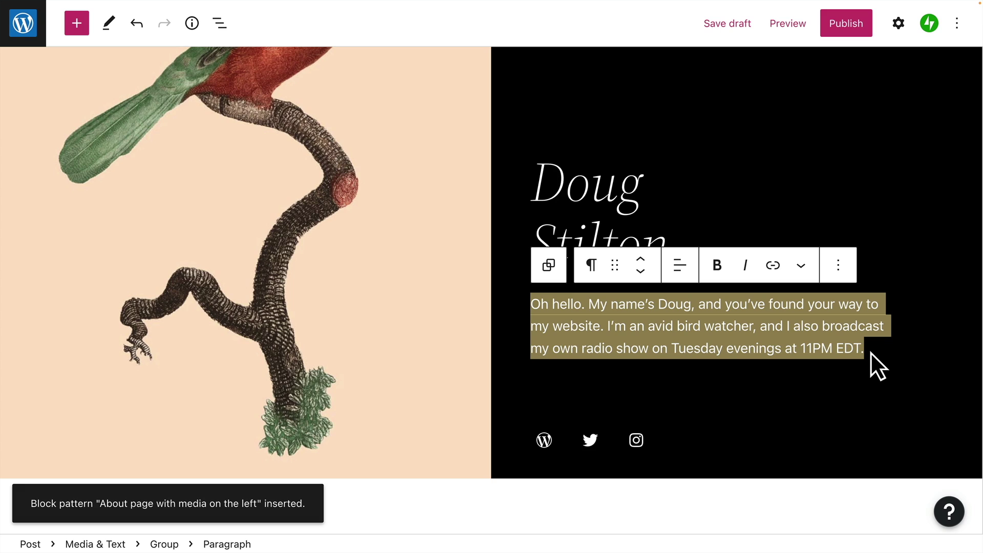
left_click(559, 274)
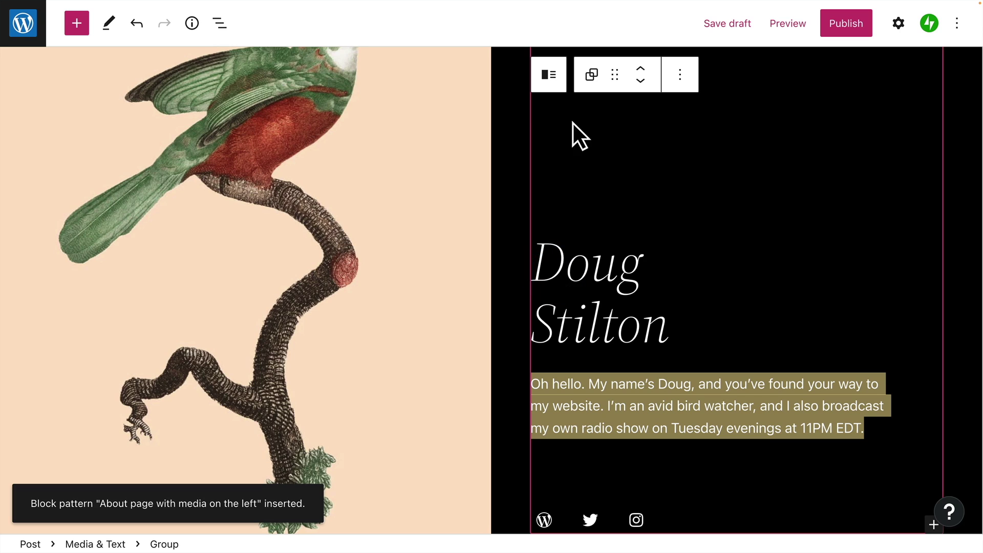
left_click(558, 84)
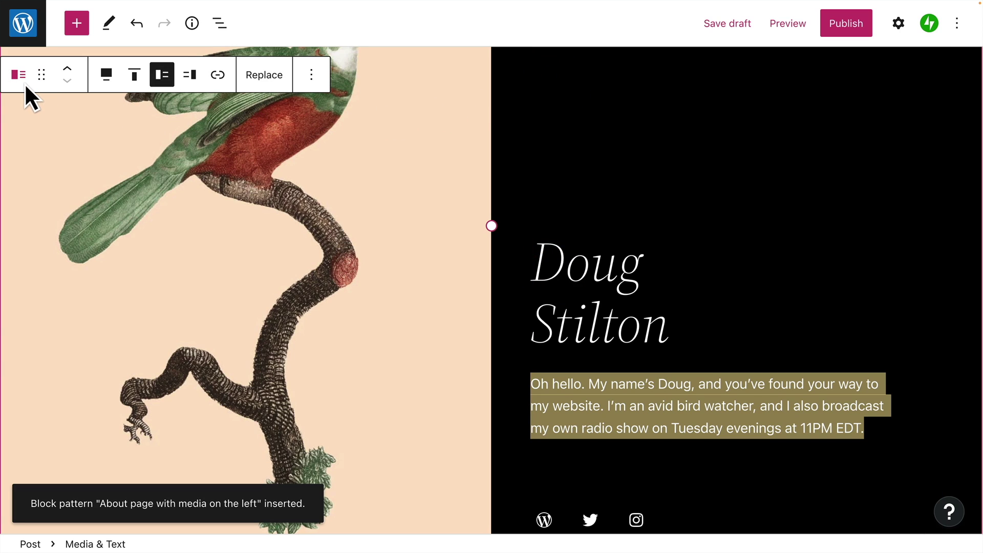
scroll(24, 83, "up", 7)
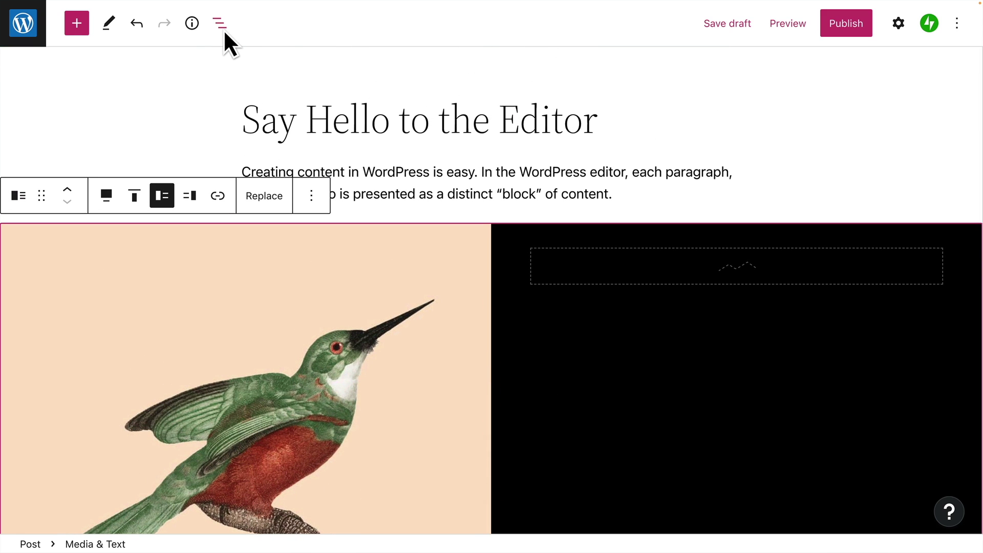
In List View, move the Site Logo above the Spacer, then remove the Site Logo block
left_click(220, 24)
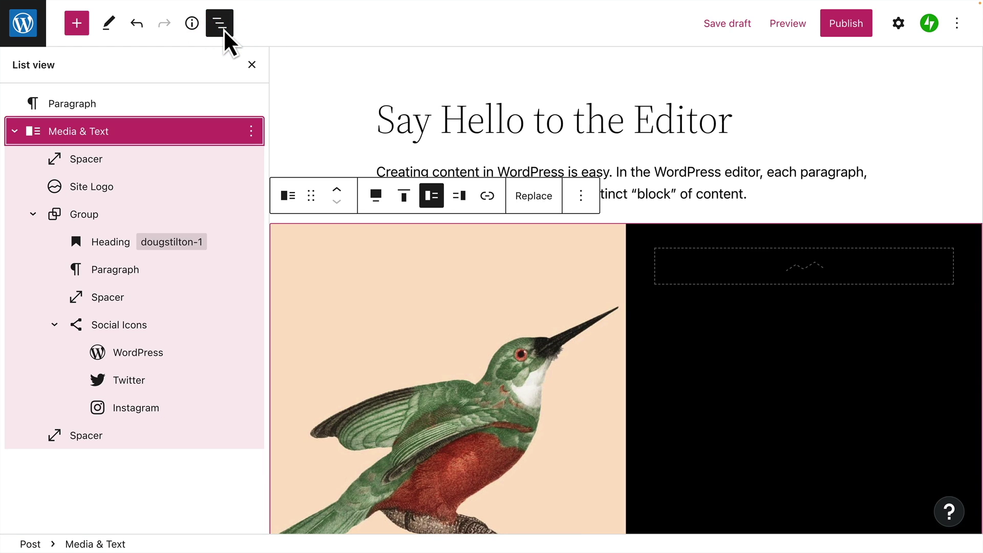
left_click(143, 161)
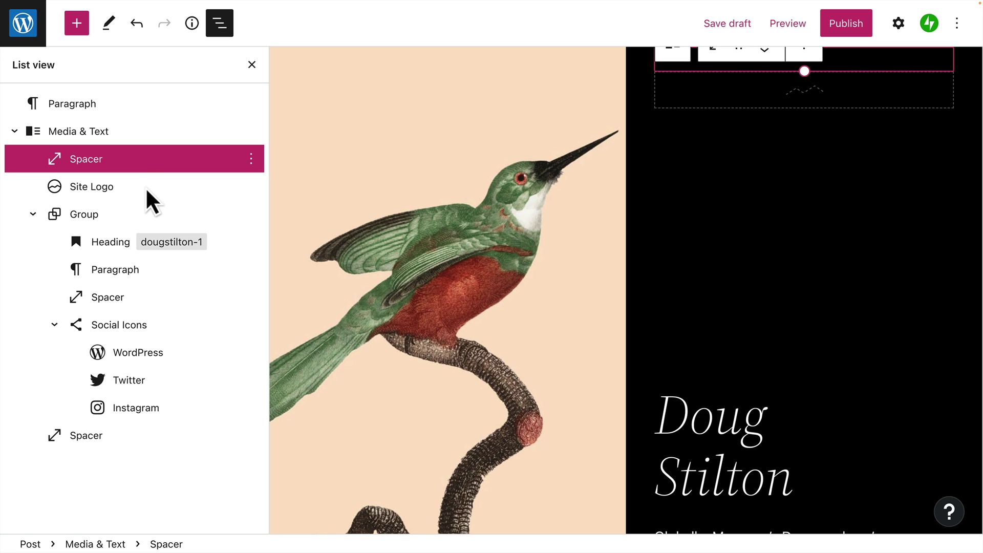
left_click(148, 203)
left_click_drag(145, 190, 134, 153)
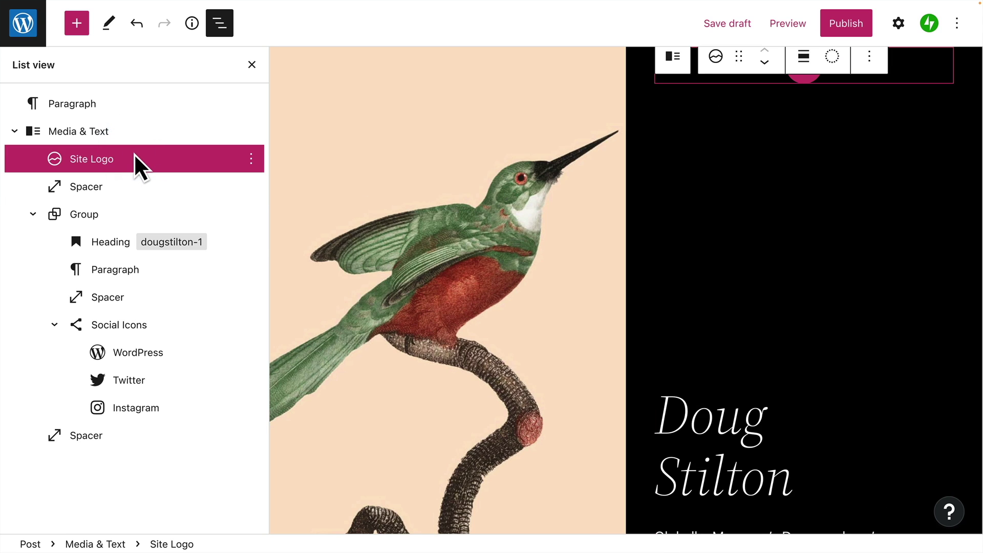
left_click(251, 161)
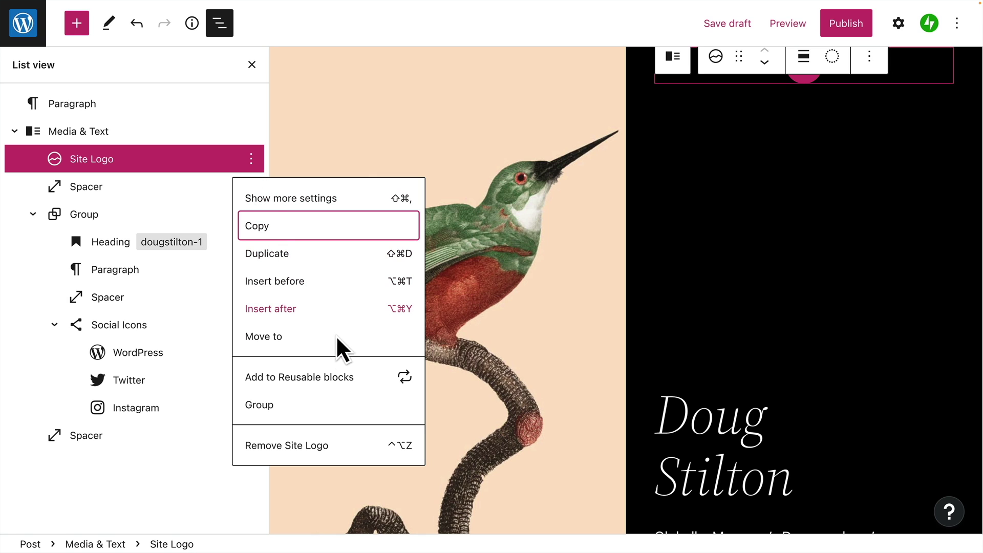
left_click(355, 447)
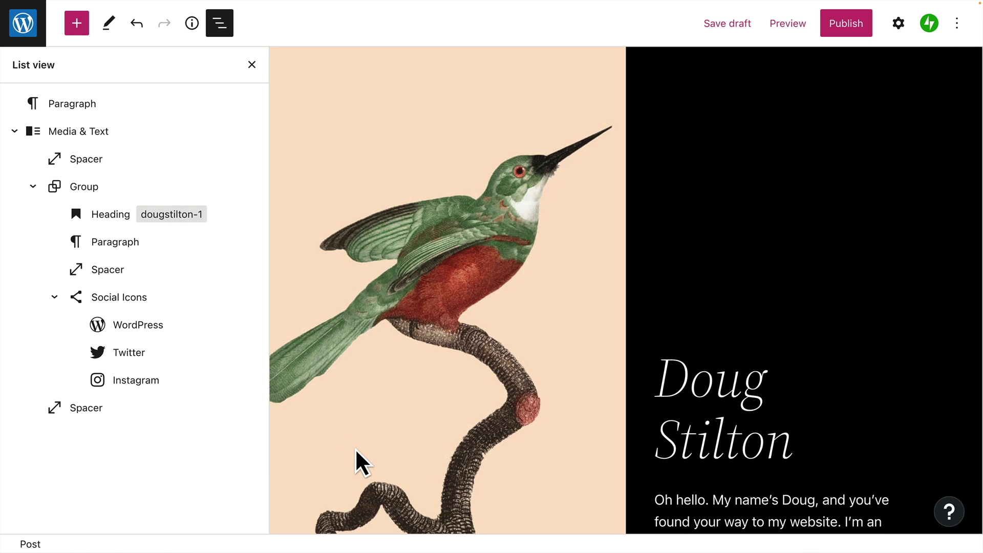
Close List View, check the post details (57 words, 12 blocks), then undo and redo the last edit
left_click(252, 65)
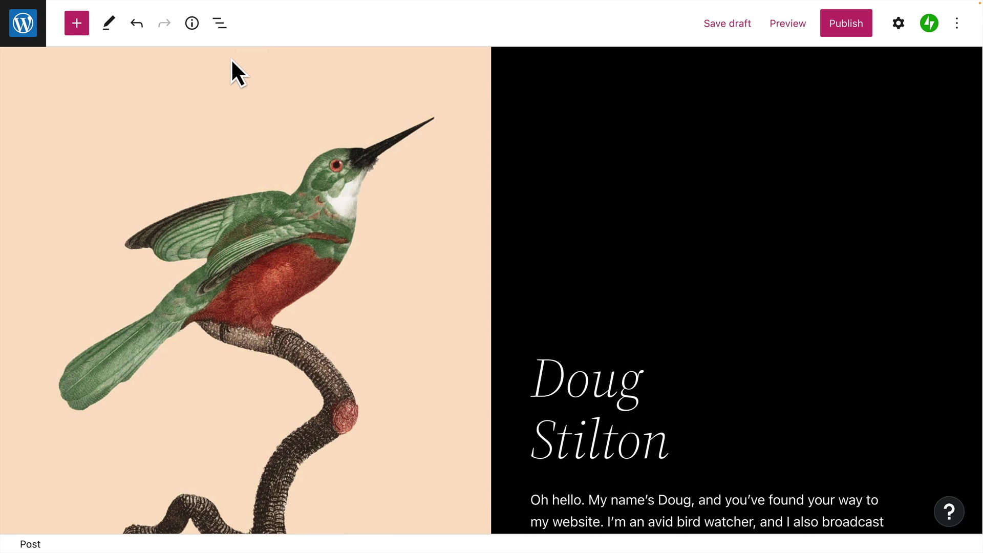
left_click(195, 31)
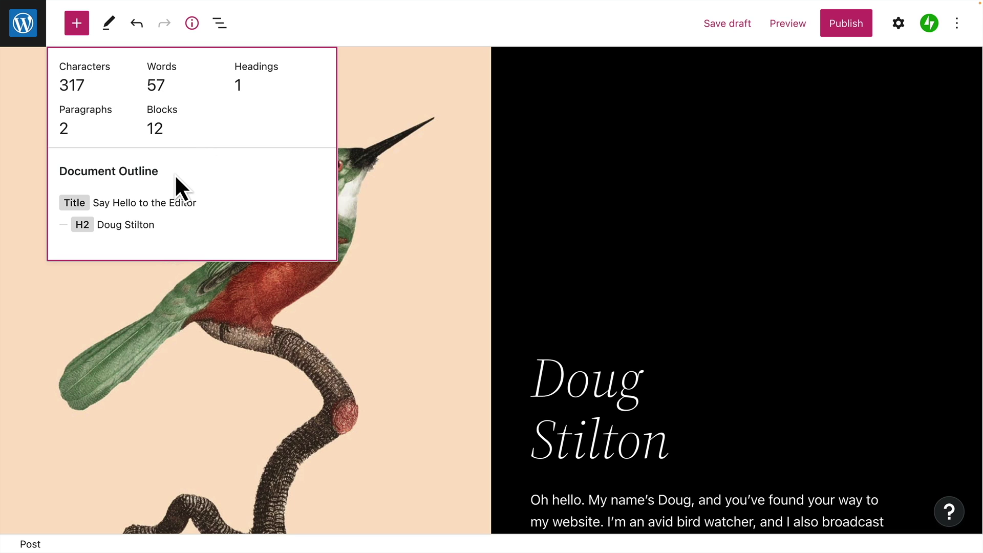
left_click(196, 40)
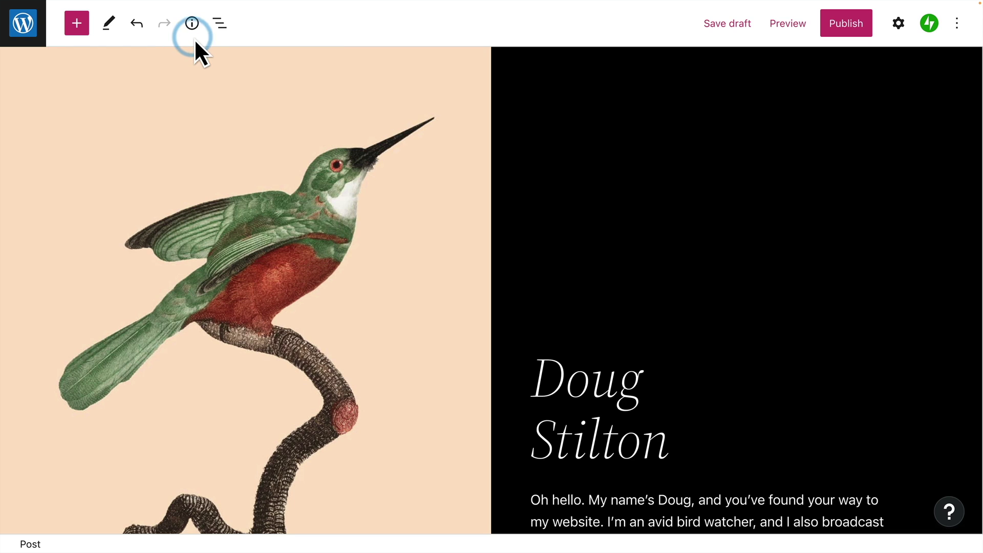
left_click(142, 33)
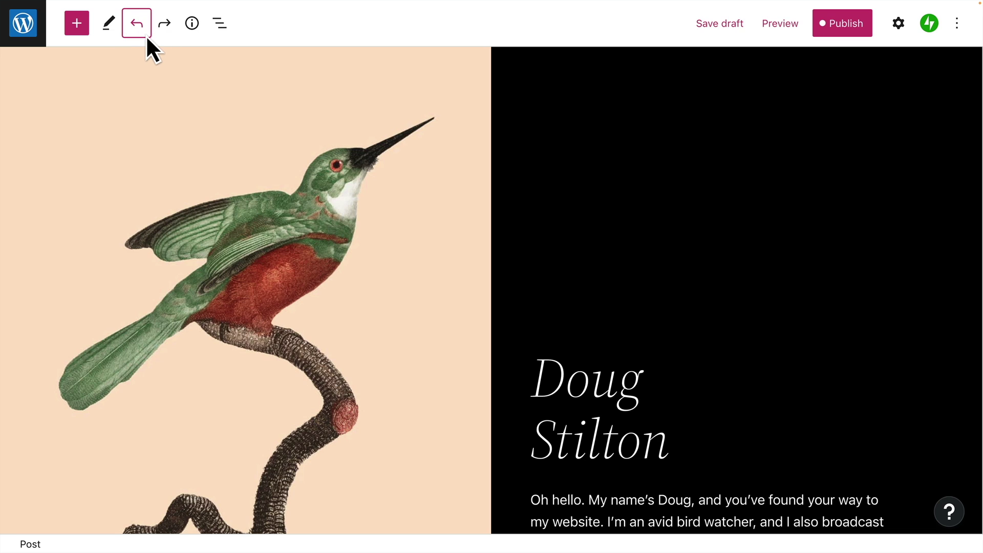
left_click(166, 31)
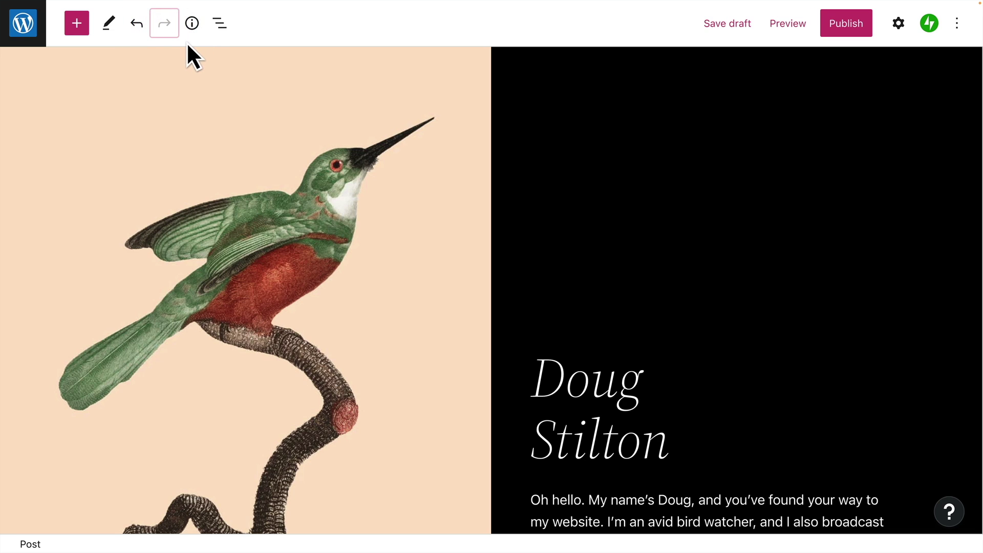
Use Select mode to pick the bio paragraph, return to editing, then select its parent Media & Text block
left_click(116, 30)
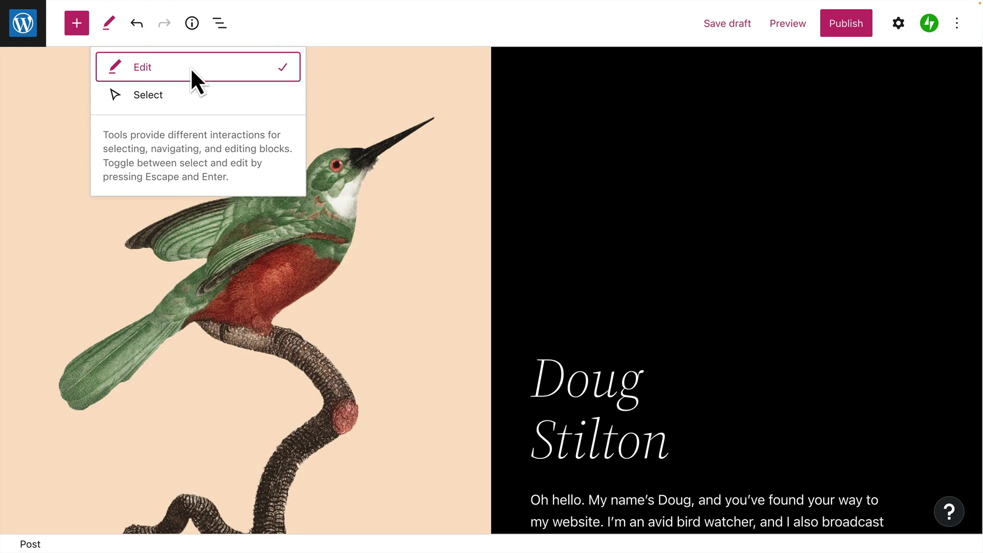
left_click(188, 97)
left_click(665, 337)
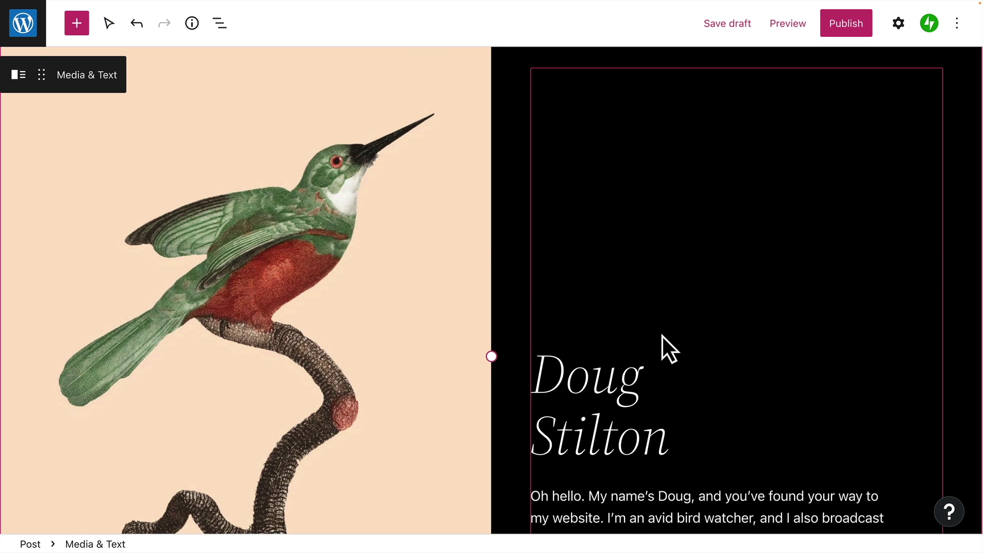
scroll(673, 342, "down", 3)
scroll(674, 342, "down", 1)
left_click(673, 340)
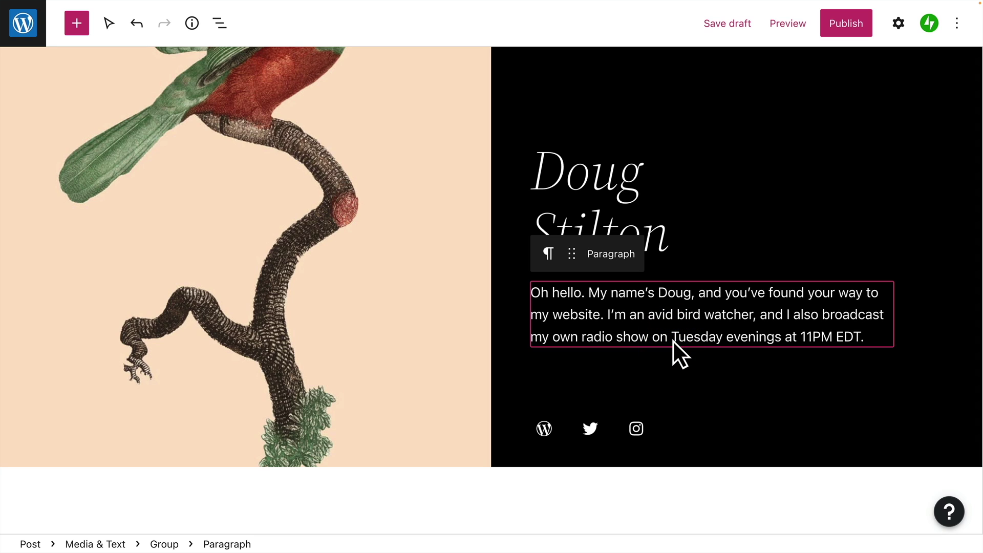
key("Return")
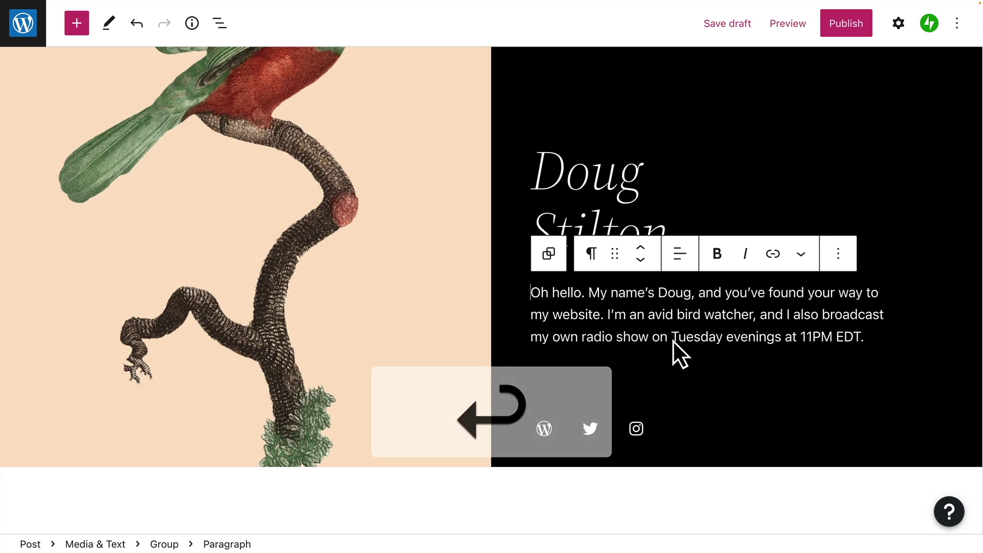
left_click(951, 294)
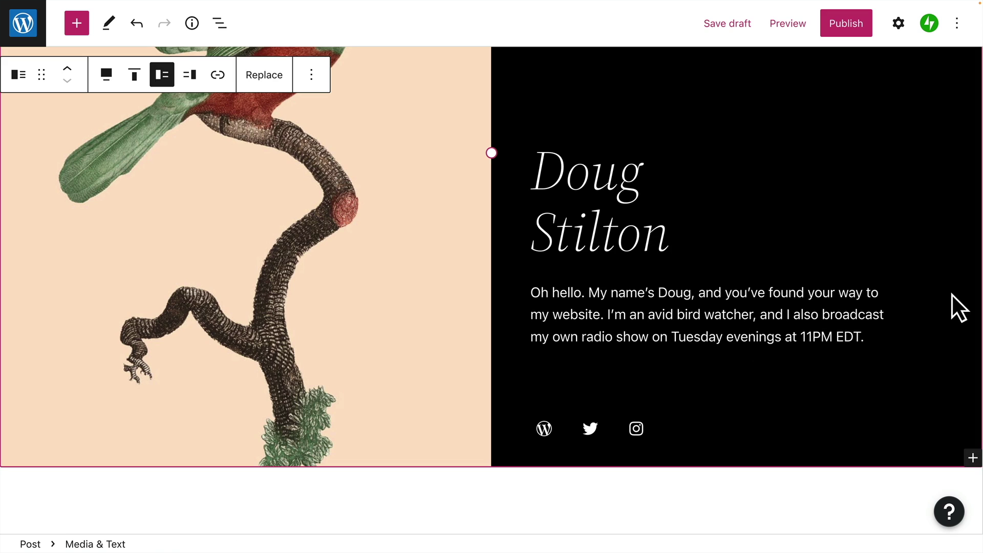
Scroll back to the title and show the Post settings: Public visibility, publish Immediately, author
scroll(952, 294, "up", 7)
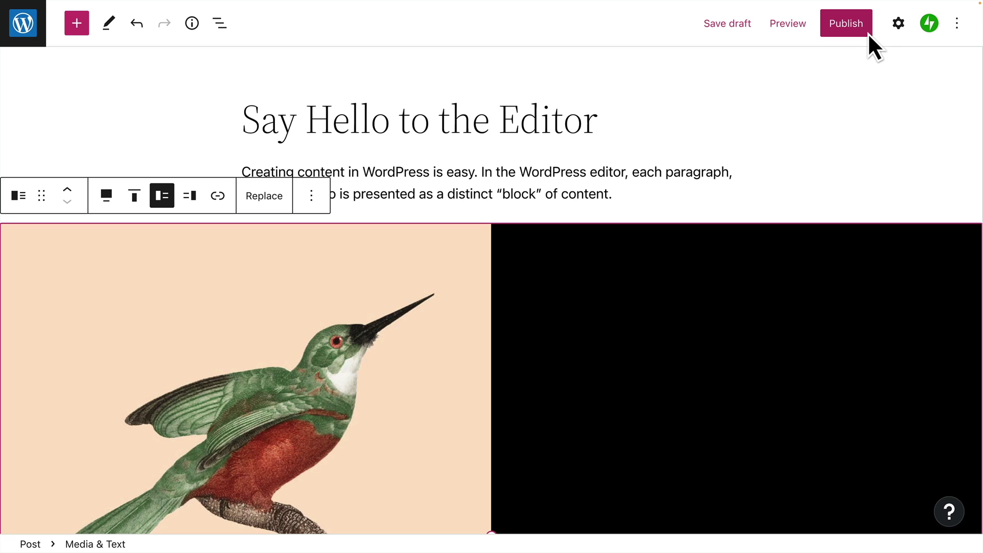
left_click(902, 34)
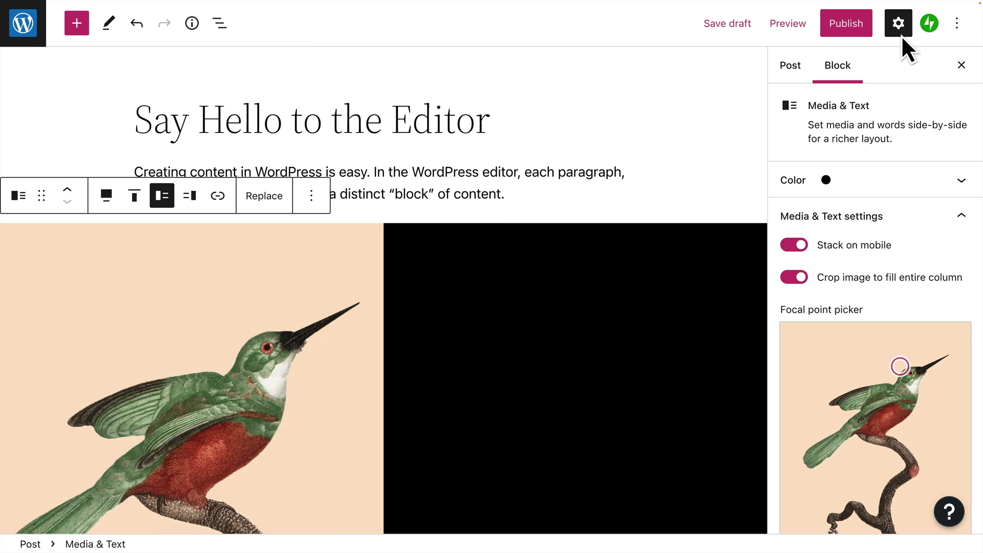
left_click(792, 79)
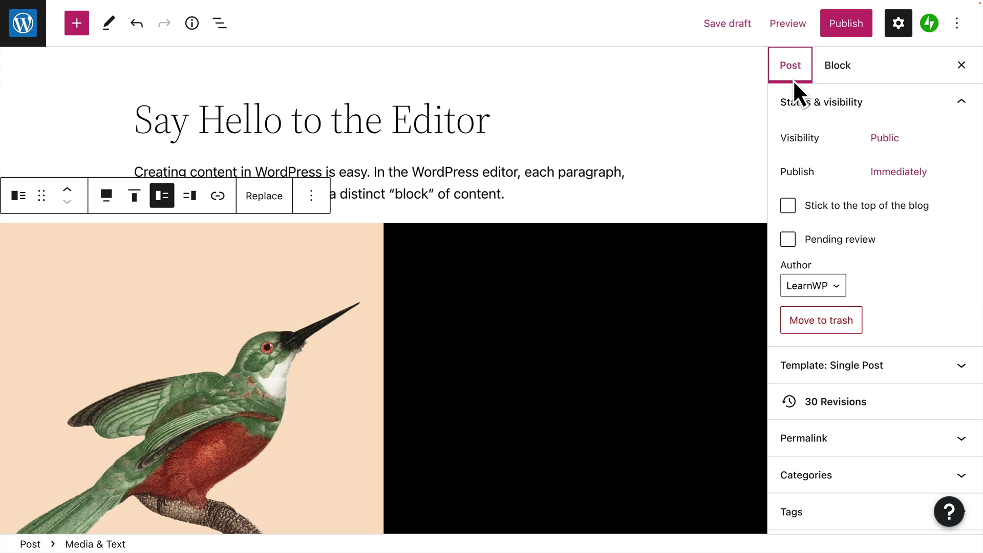
Open the Jetpack sidebar and scroll to its shortlink, social previews and likes and sharing options
left_click(933, 36)
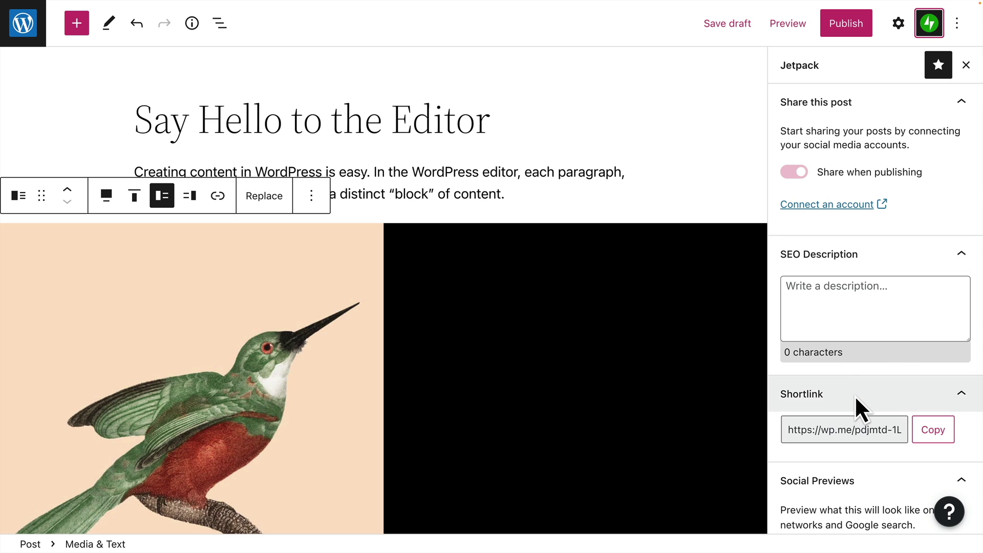
scroll(856, 399, "down", 4)
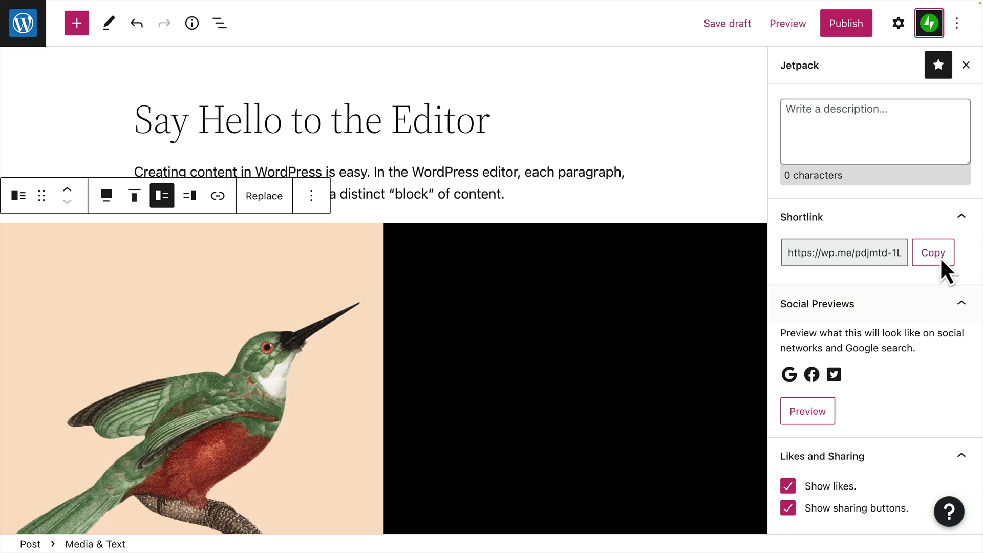
Close the Jetpack sidebar, then turn Fullscreen mode off and back on from the Options menu
left_click(967, 66)
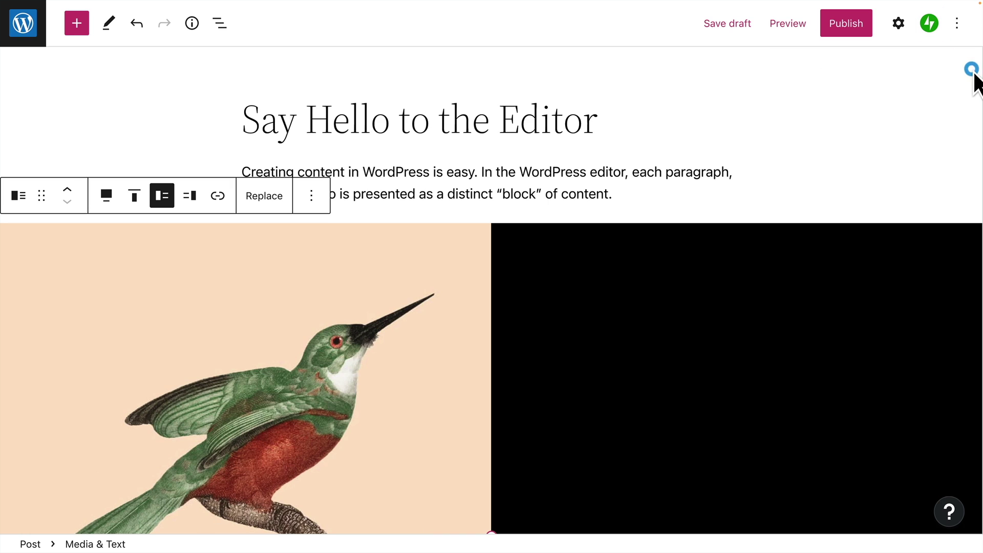
left_click(963, 34)
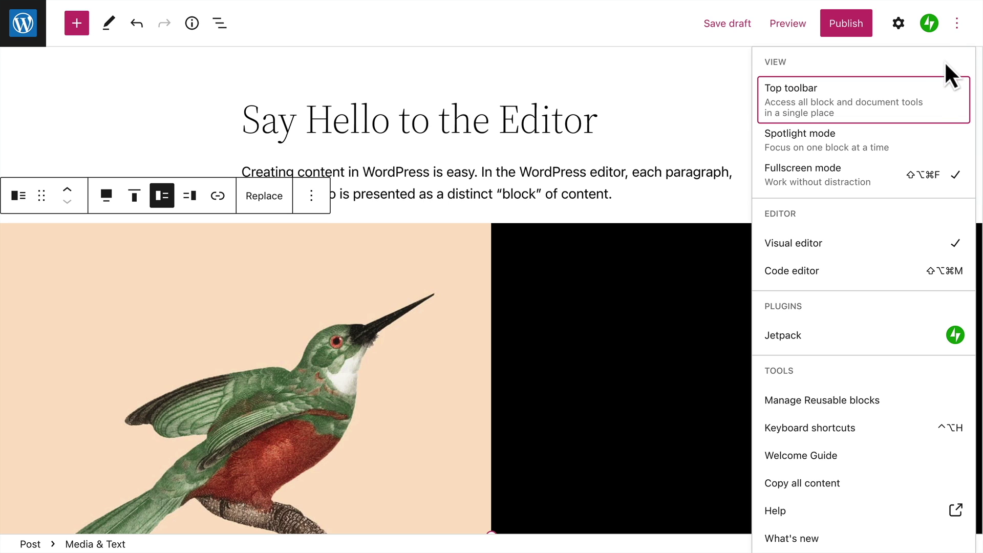
left_click(874, 177)
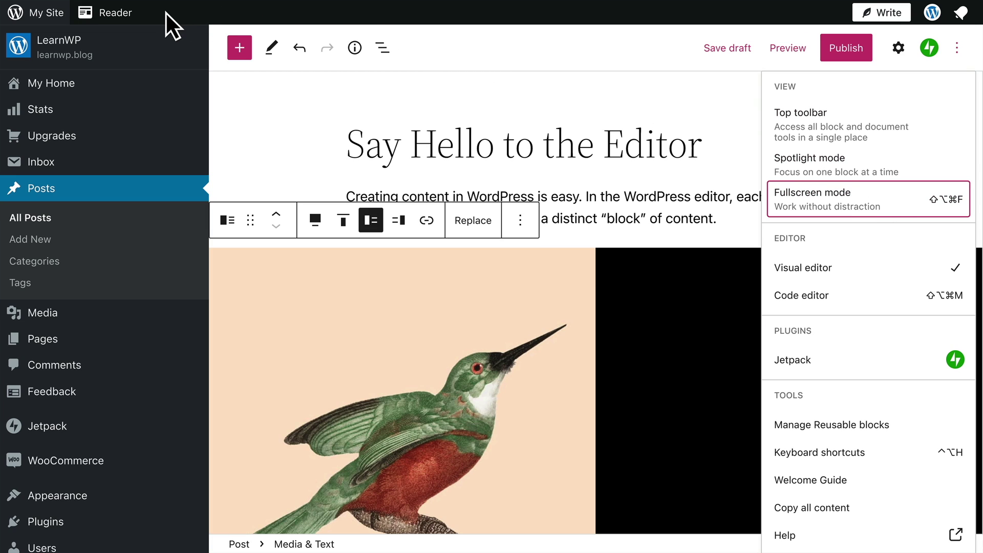
mouse_move(125, 499)
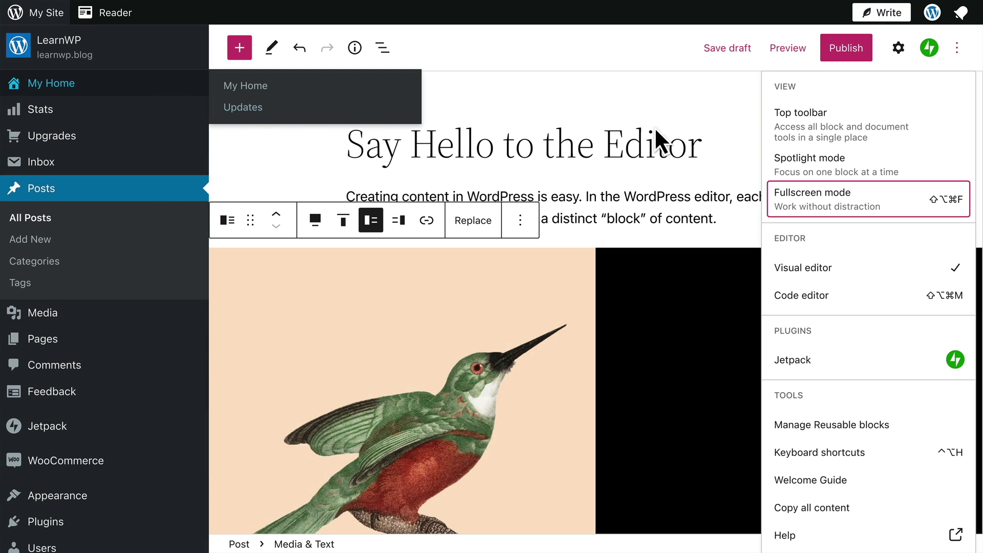
left_click(910, 210)
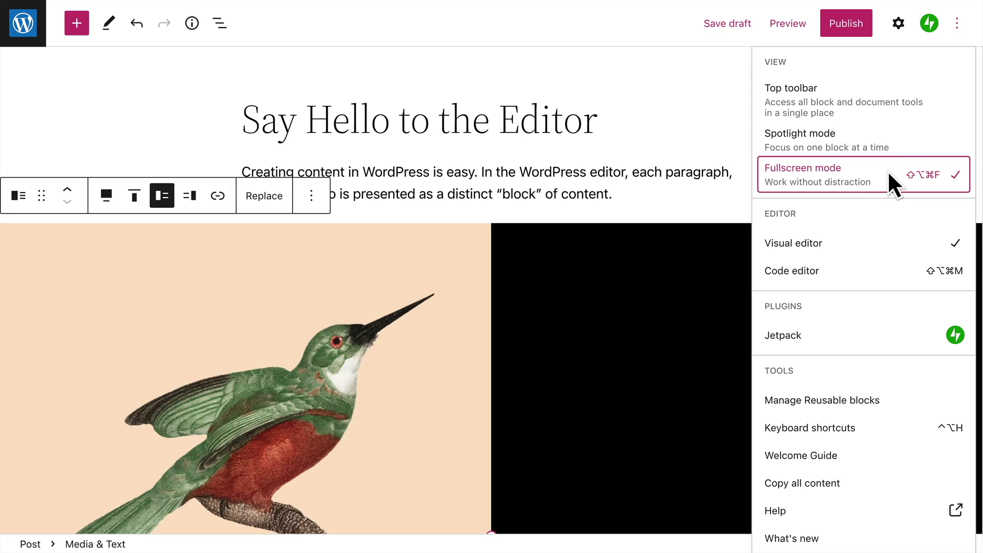
left_click(854, 93)
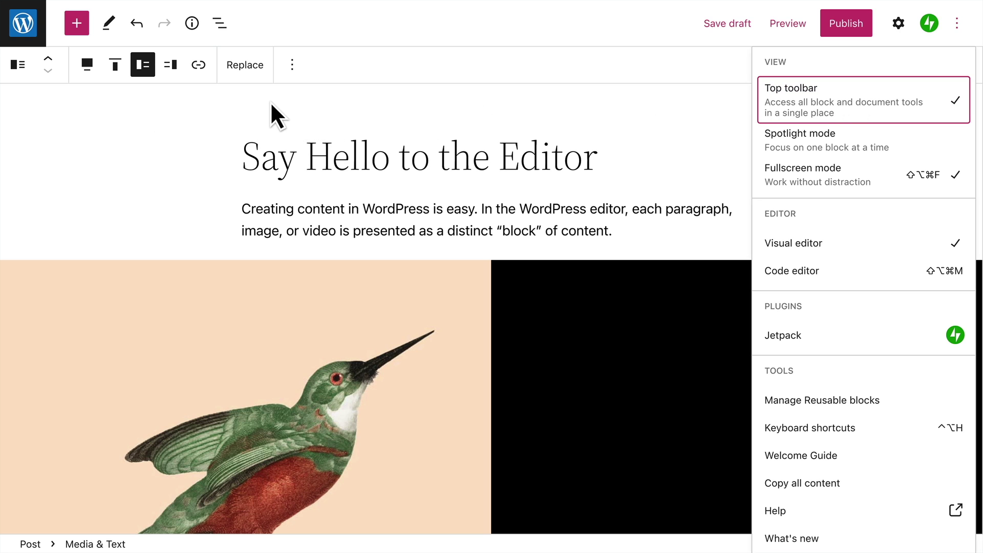
left_click(837, 97)
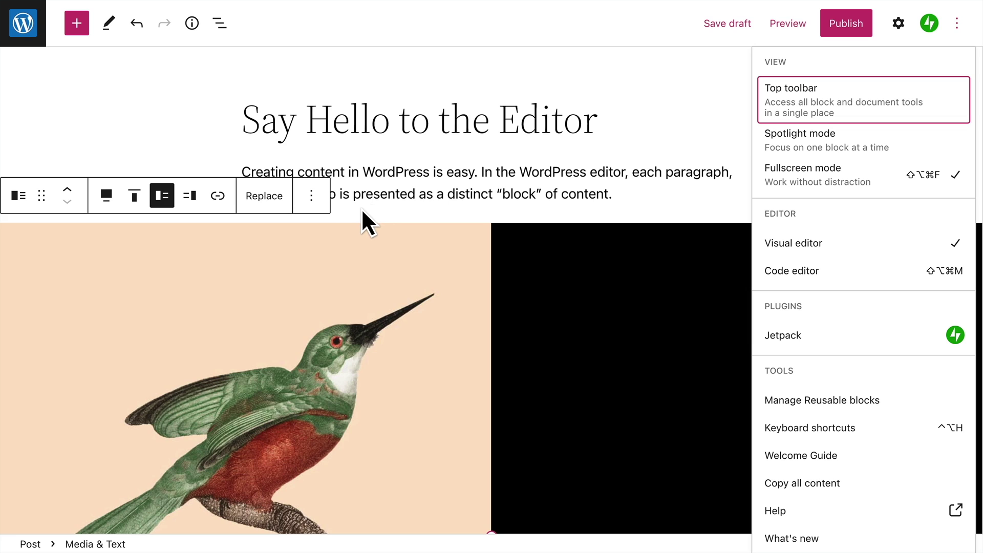
left_click(869, 143)
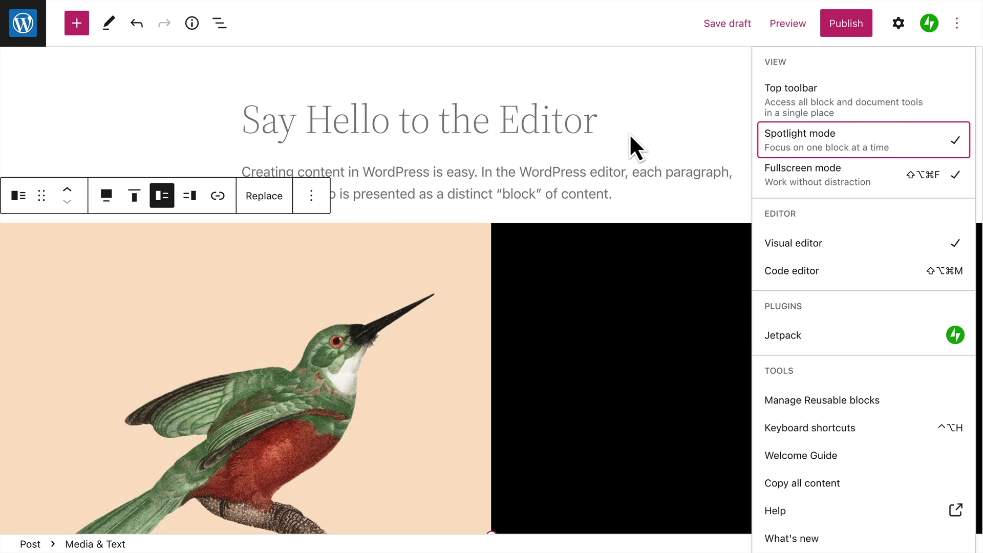
left_click(860, 137)
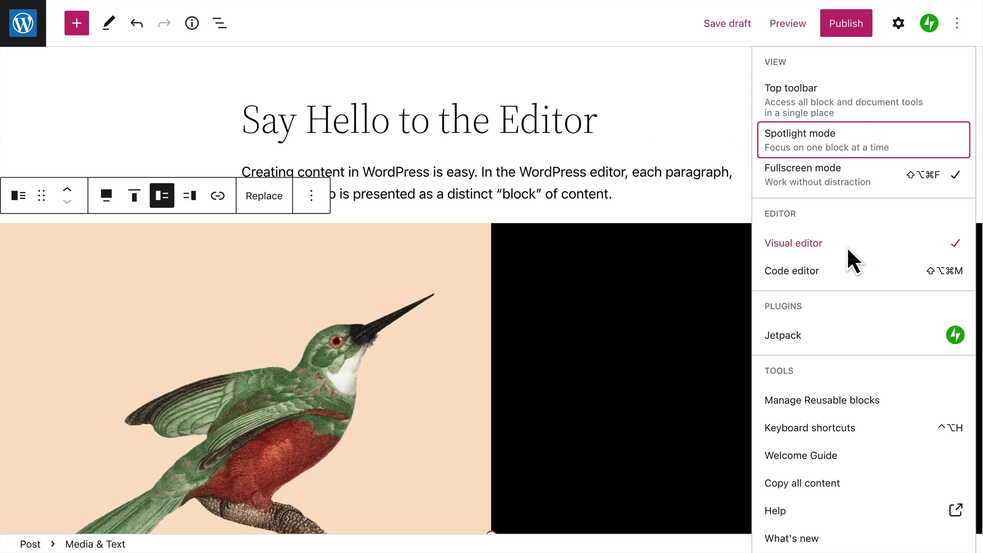
left_click(844, 277)
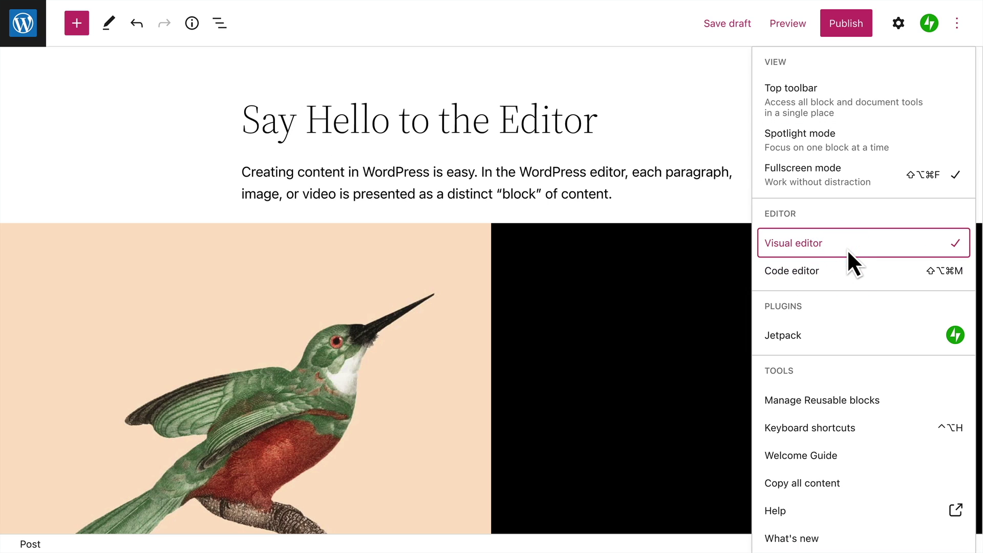
scroll(848, 251, "down", 2)
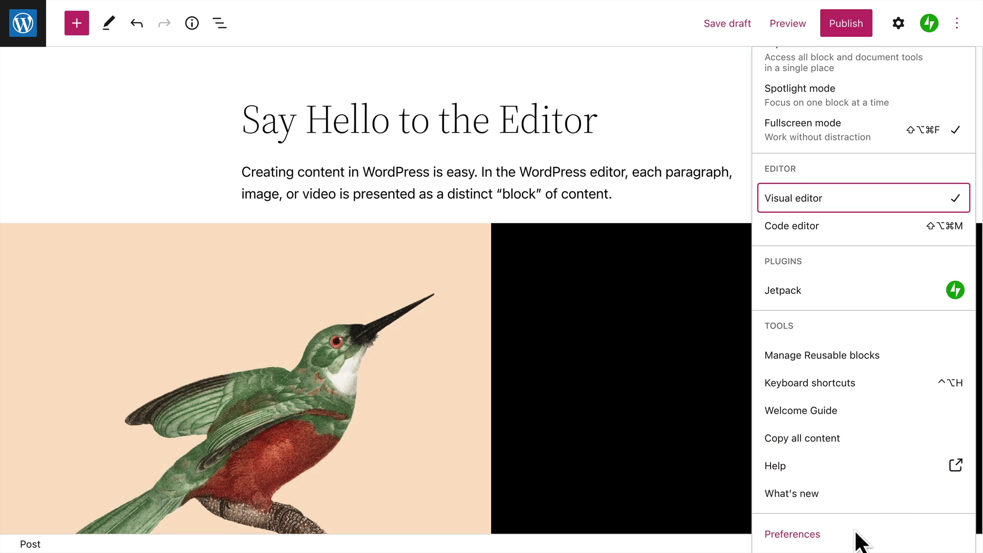
In Preferences, browse the Blocks settings, then switch to the Panels page listing Permalink, Template and Categories
left_click(793, 534)
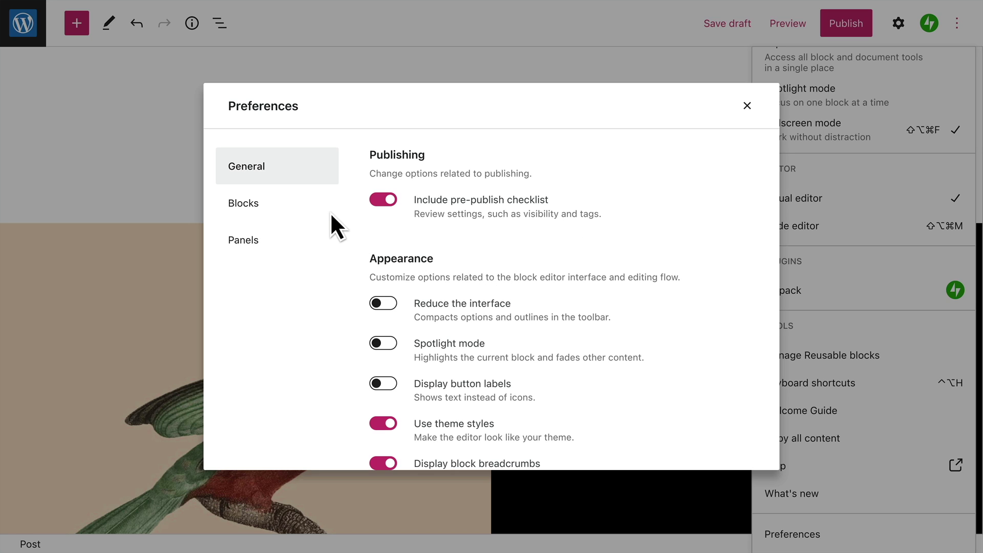
left_click(303, 205)
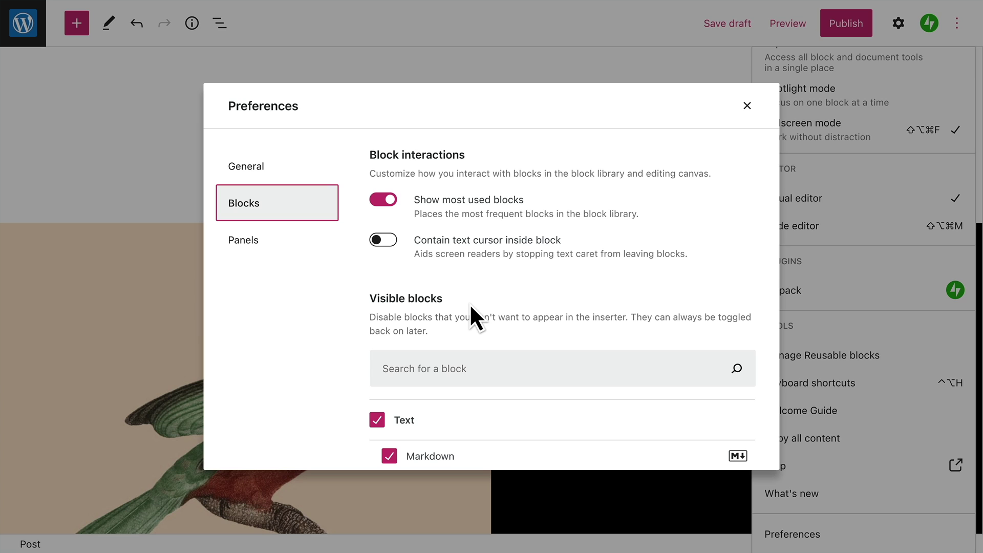
scroll(469, 303, "down", 10)
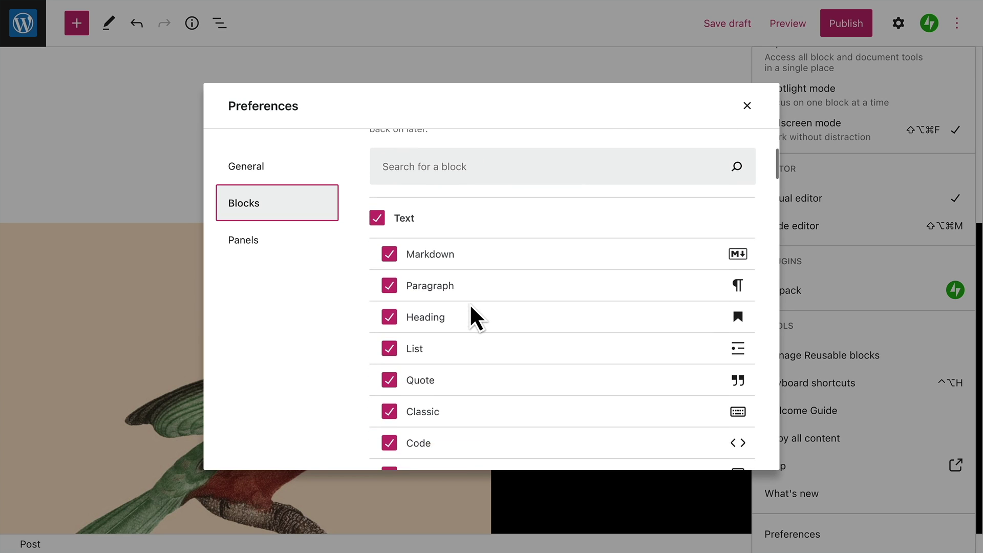
scroll(470, 305, "down", 8)
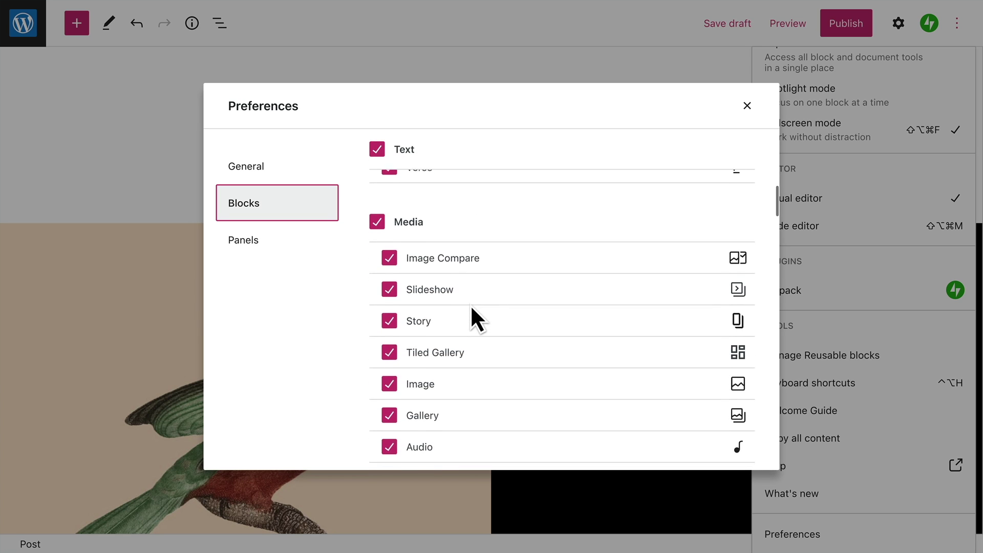
scroll(471, 305, "down", 8)
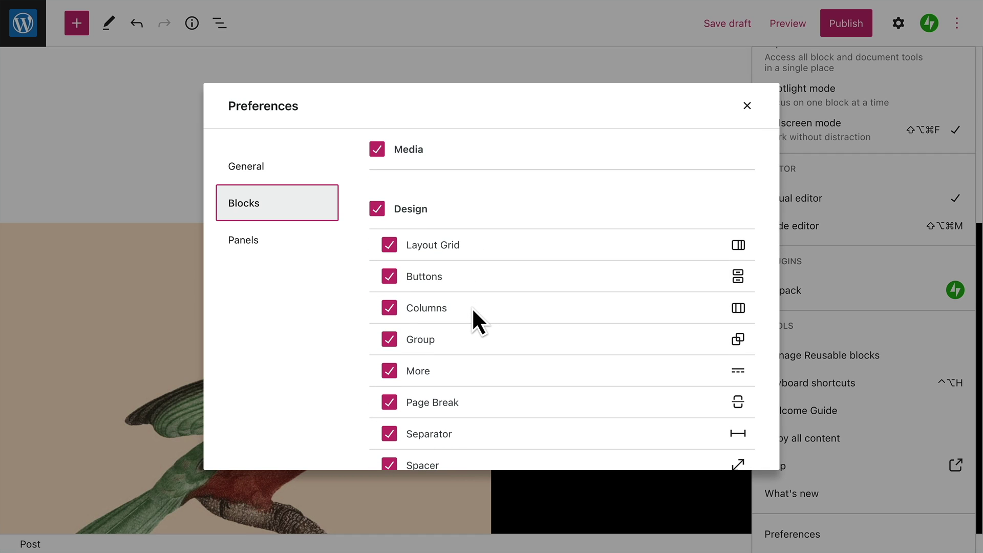
scroll(472, 307, "up", 15)
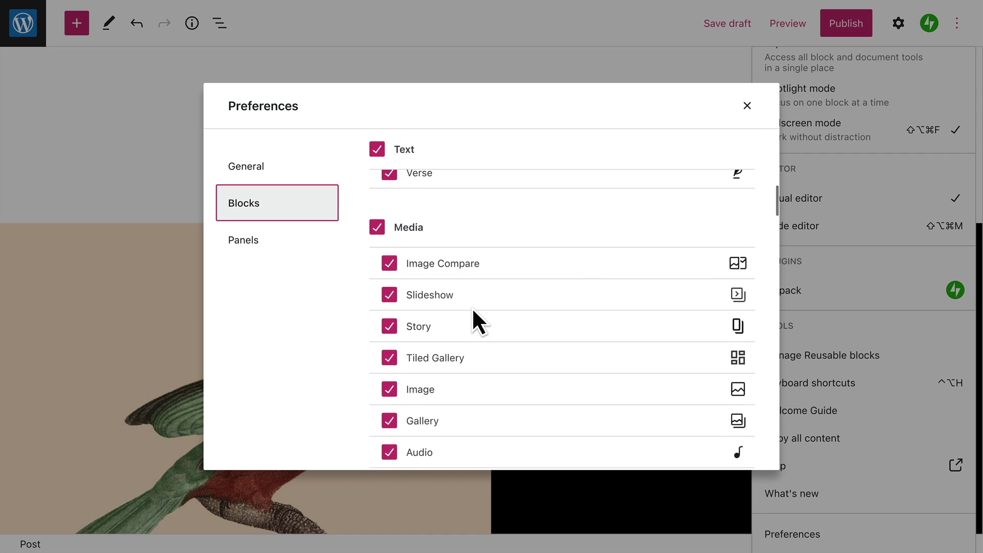
scroll(472, 307, "up", 2)
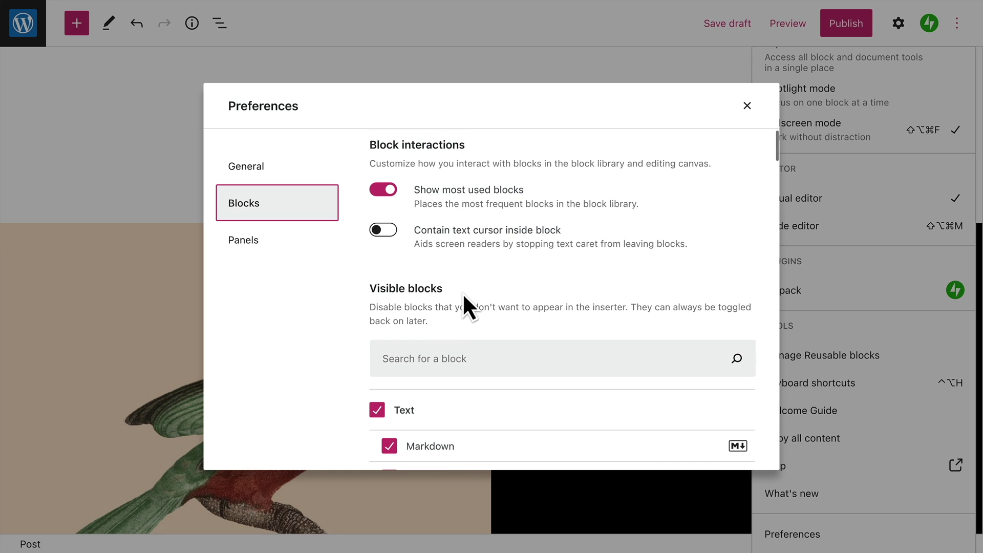
left_click(284, 246)
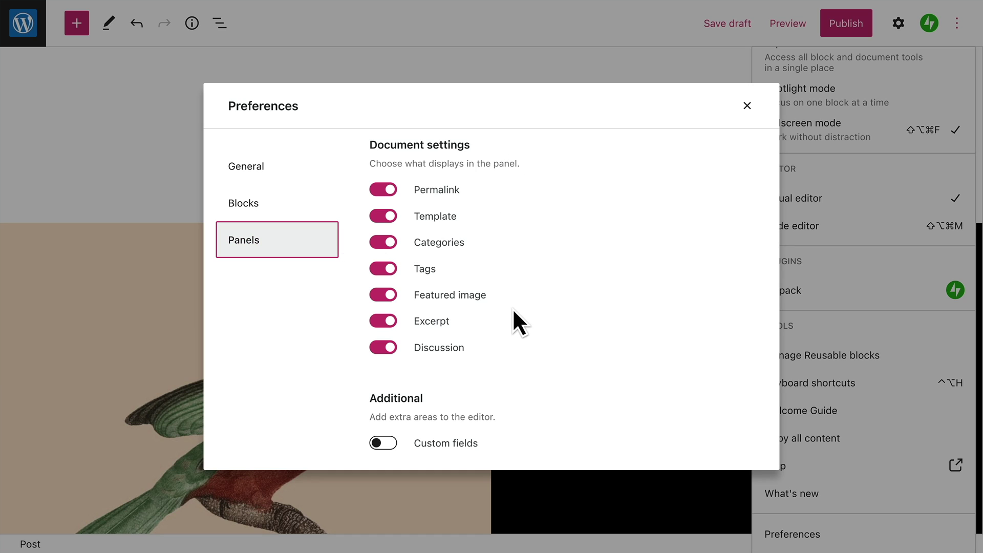
Close Preferences and the Settings sidebar so the post is shown full width
left_click(747, 106)
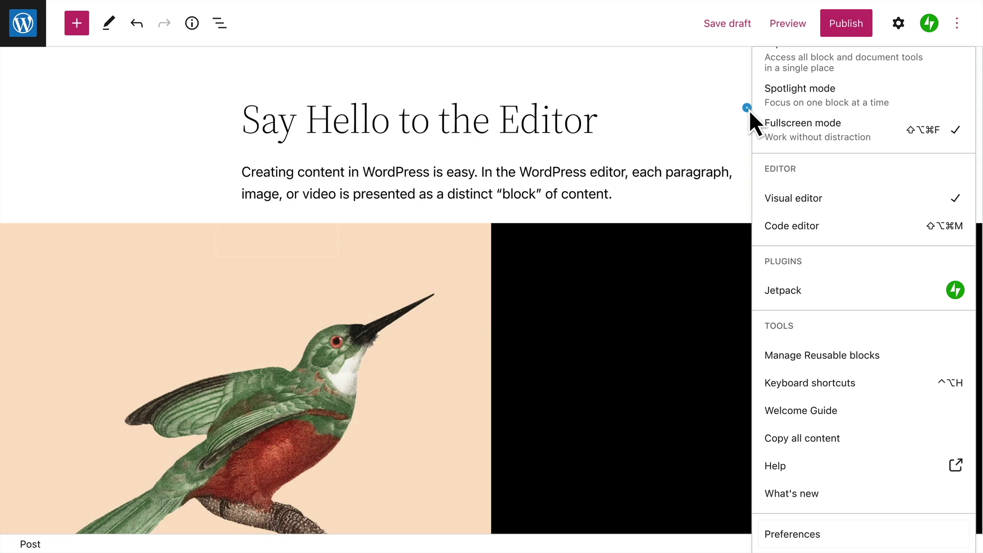
left_click(900, 28)
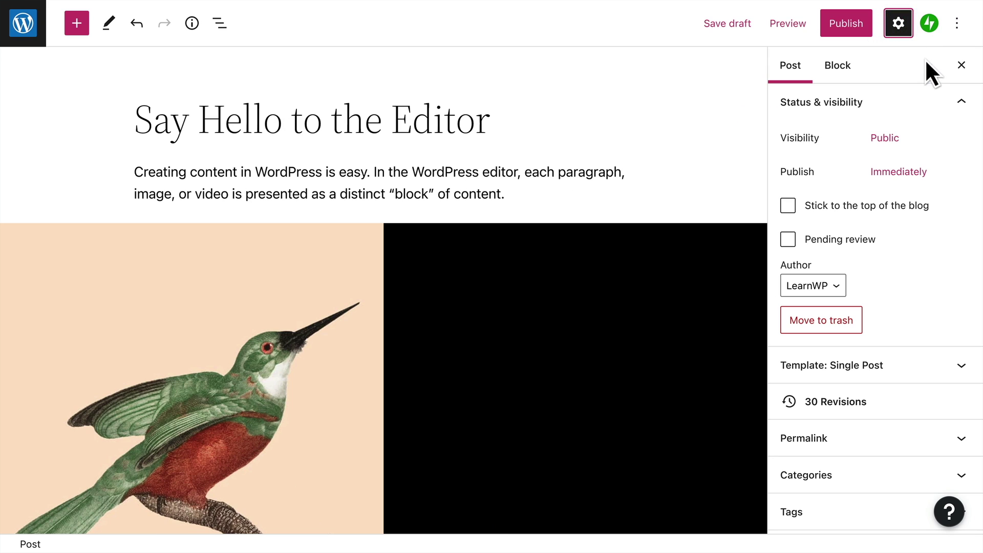
left_click(961, 66)
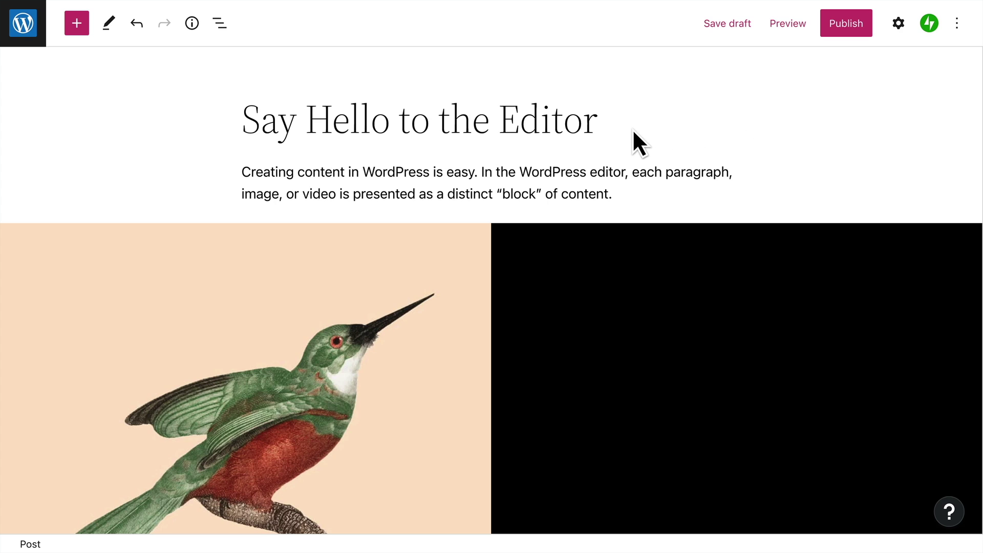